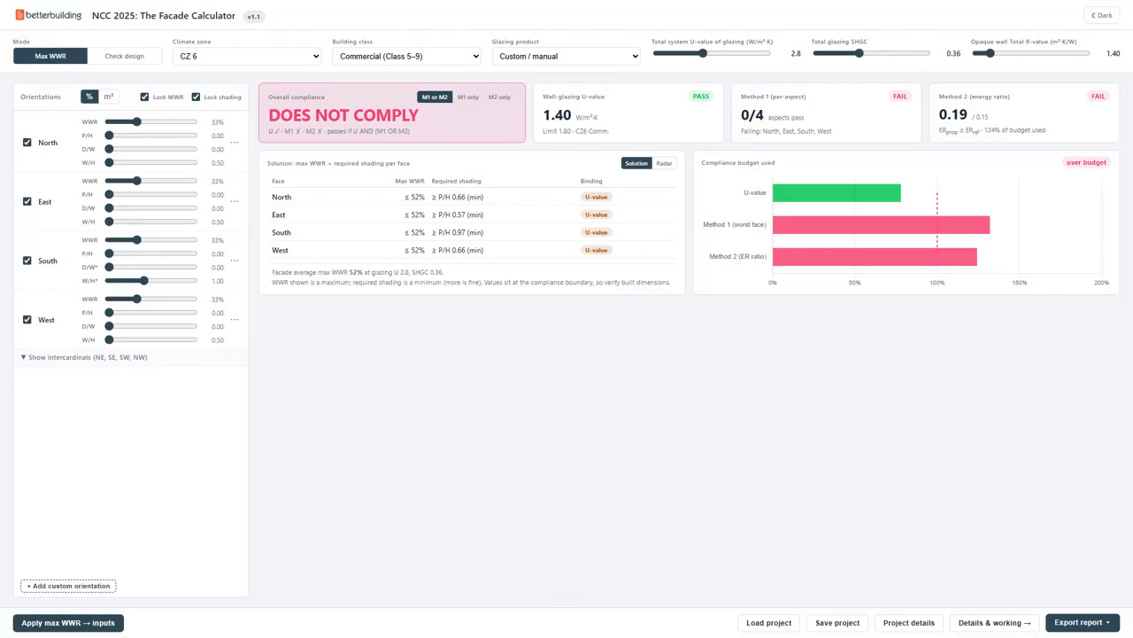
# Step: Switch the calculator to the dark theme, and try climate zone CZ 2 before returning to CZ 6
pyautogui.click(1105, 18)
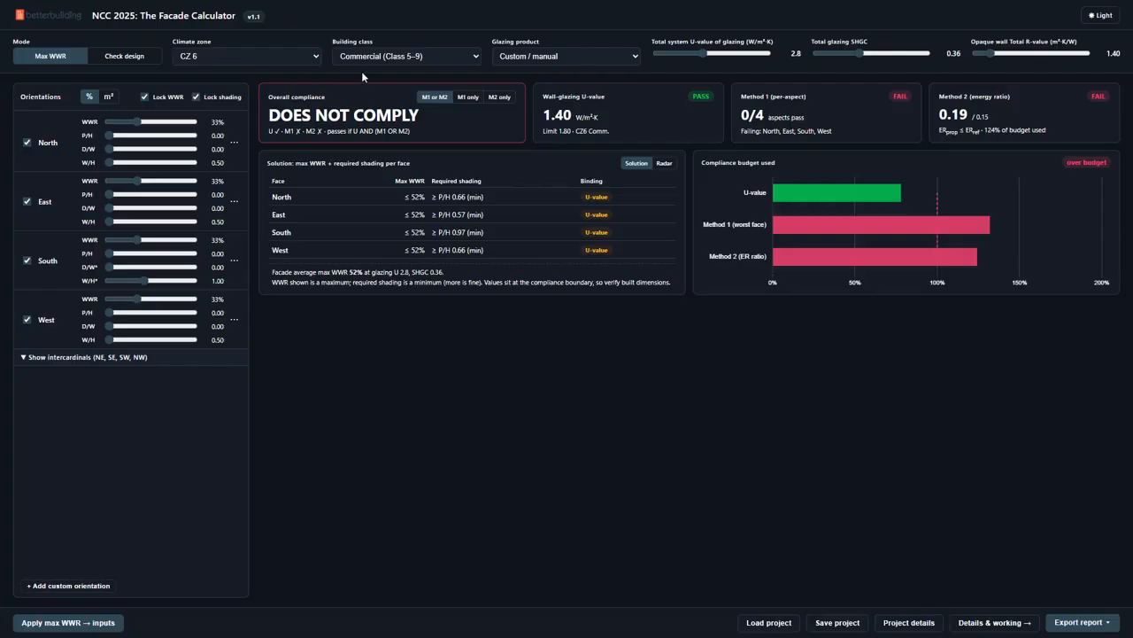
pyautogui.click(272, 57)
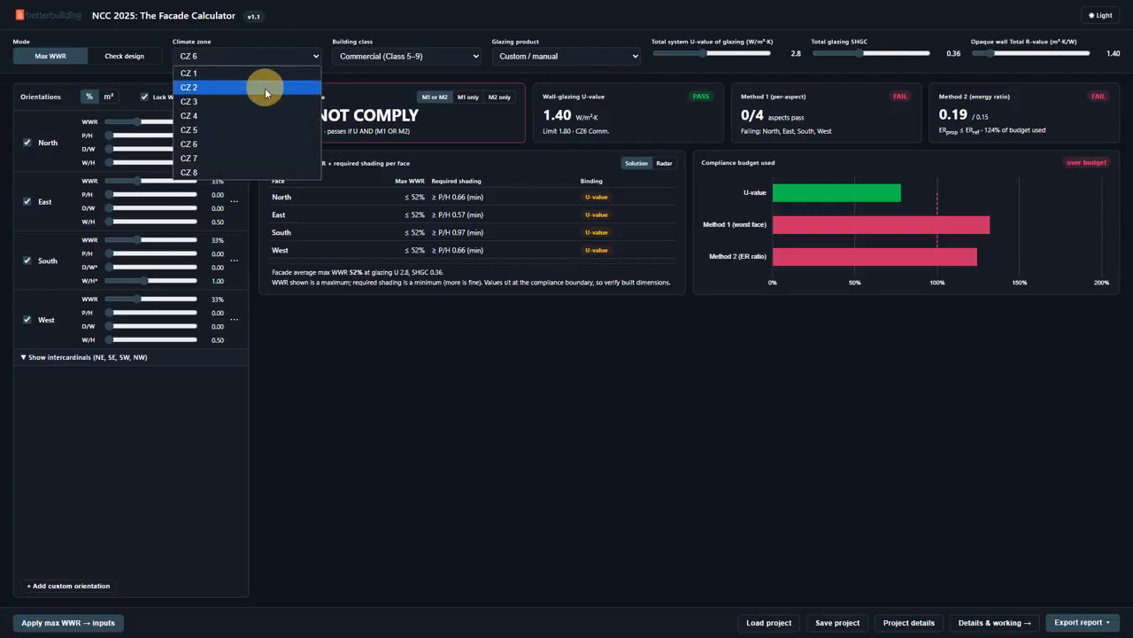
pyautogui.click(264, 89)
pyautogui.click(263, 55)
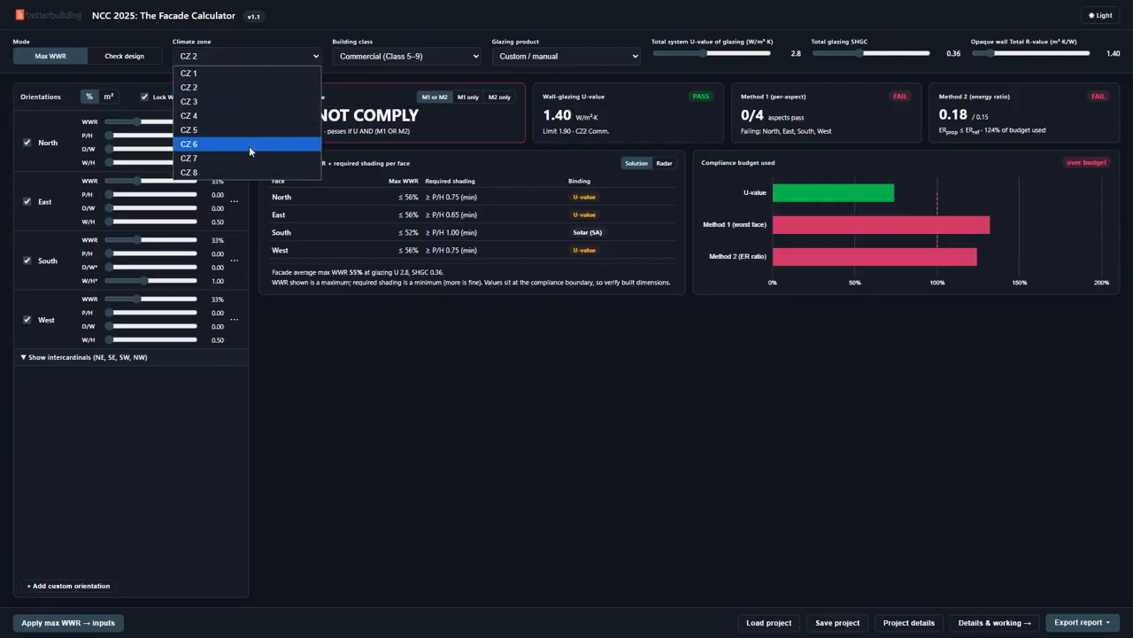
pyautogui.click(250, 148)
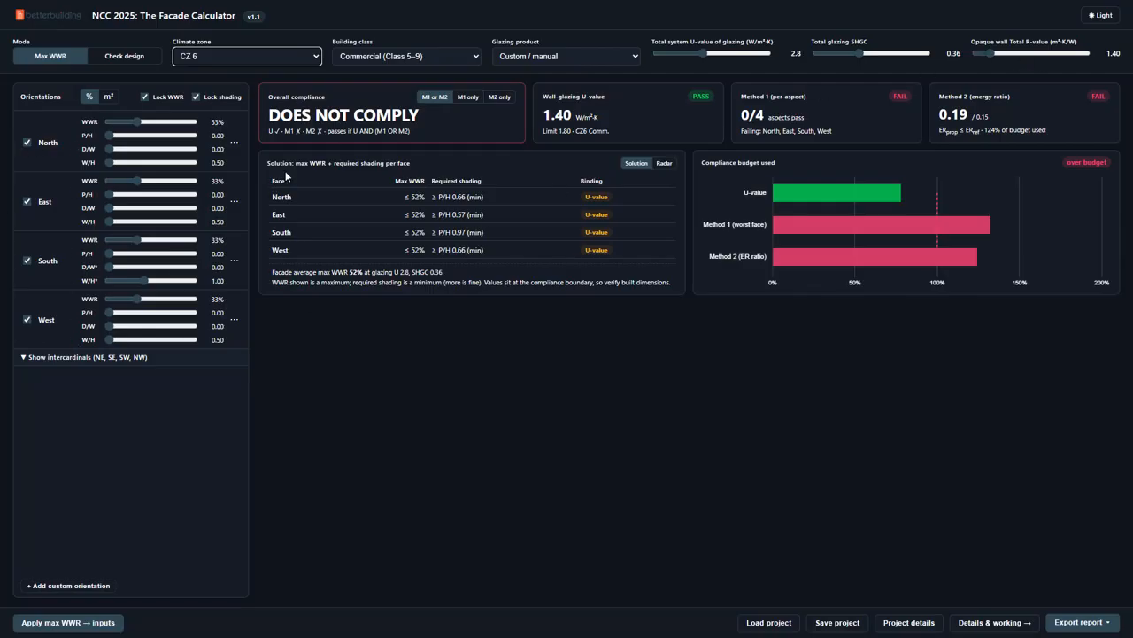
# Step: Try the Class 3 or 9c building or Class 9a ward area class, and return the building class to Commercial (Class 5–9)
pyautogui.click(396, 57)
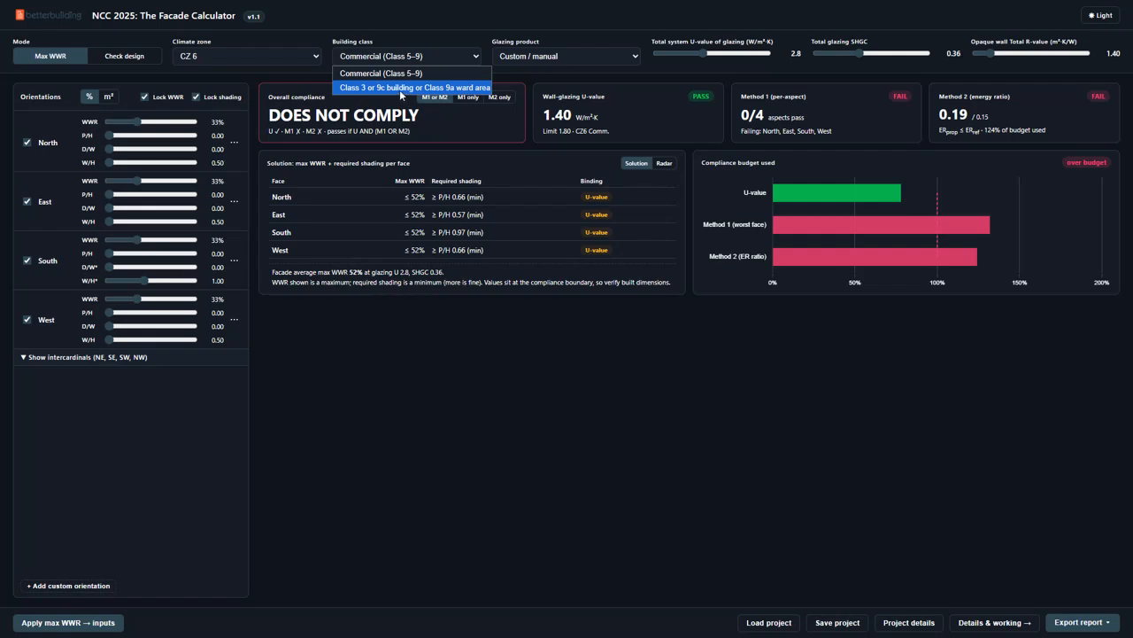
pyautogui.click(401, 88)
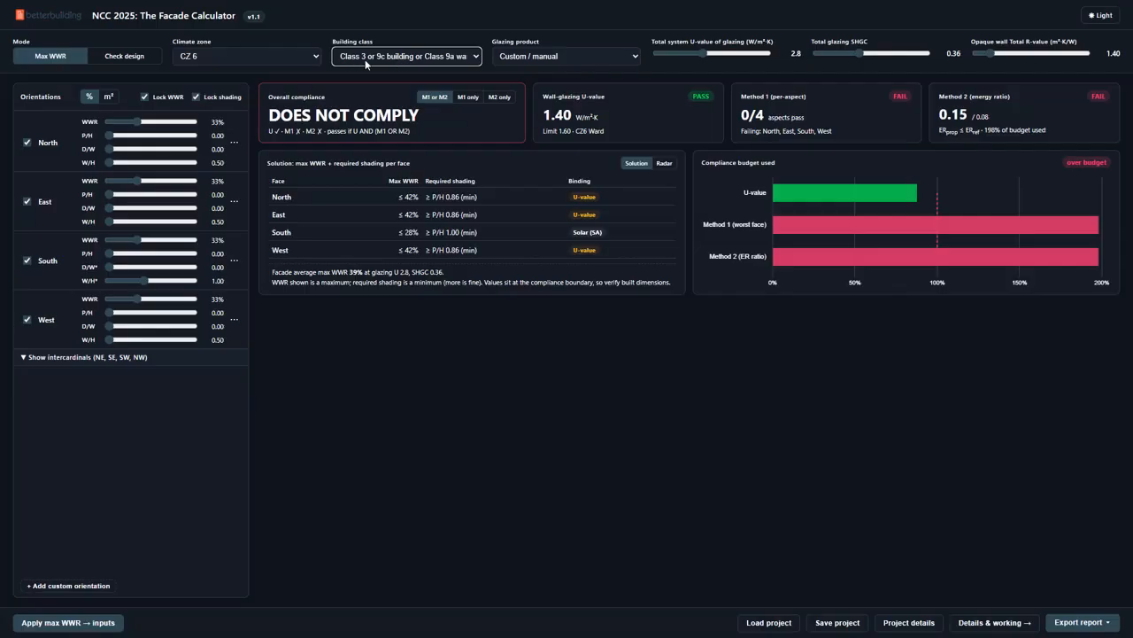
pyautogui.click(417, 62)
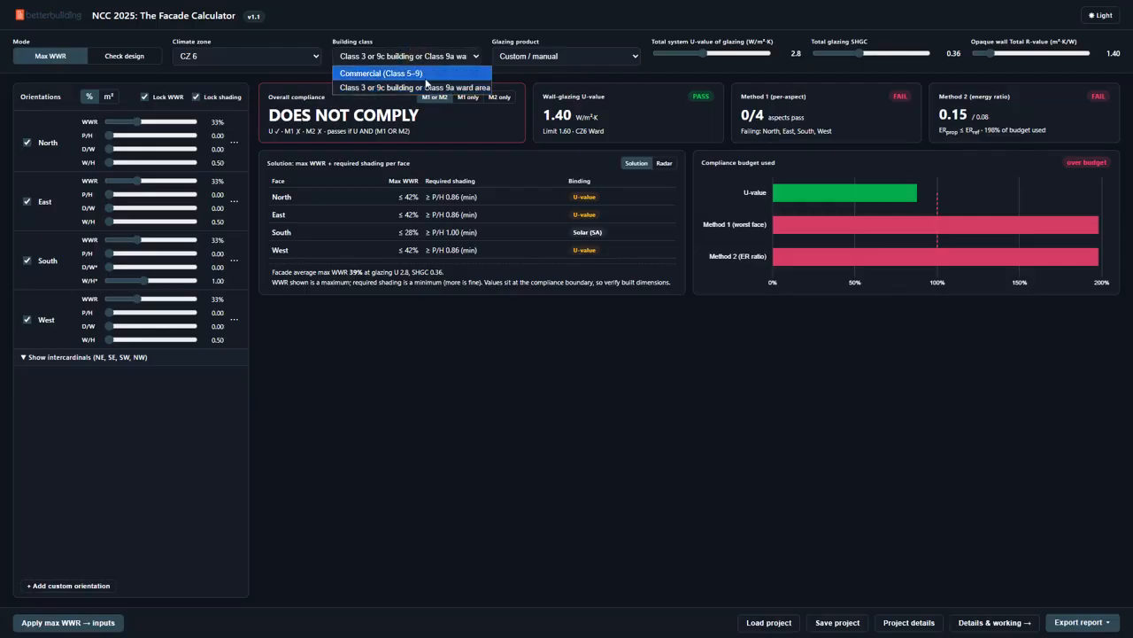
pyautogui.click(425, 76)
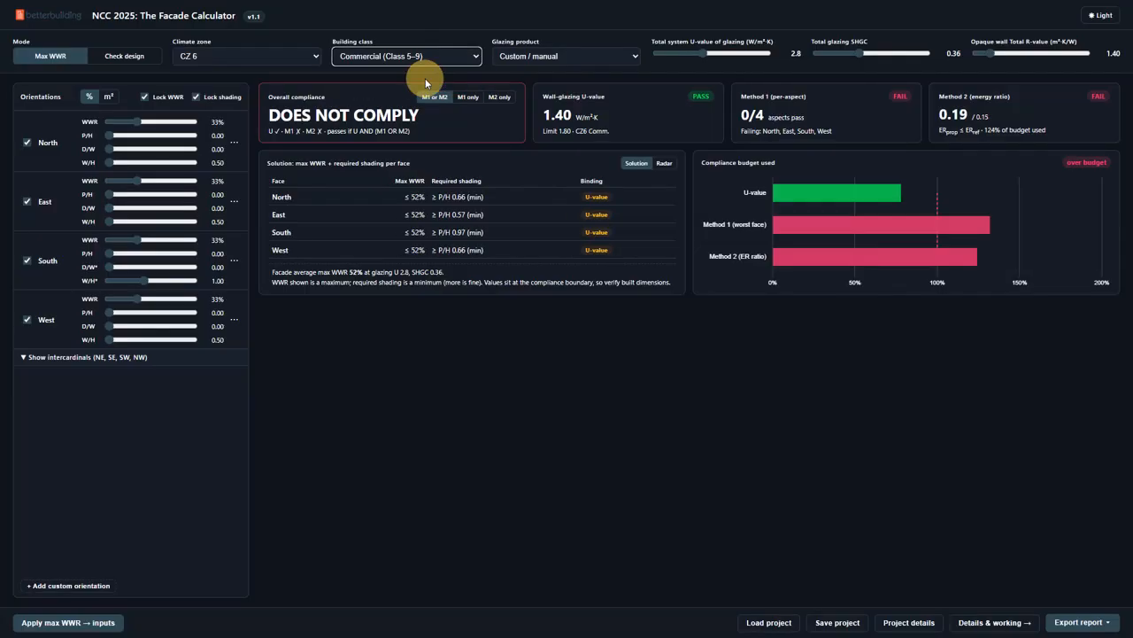
# Step: Choose the Double low-E (standard) glazing product with U 2.7, and turn it into custom glazing with the SHGC kept at 0.35
pyautogui.click(511, 59)
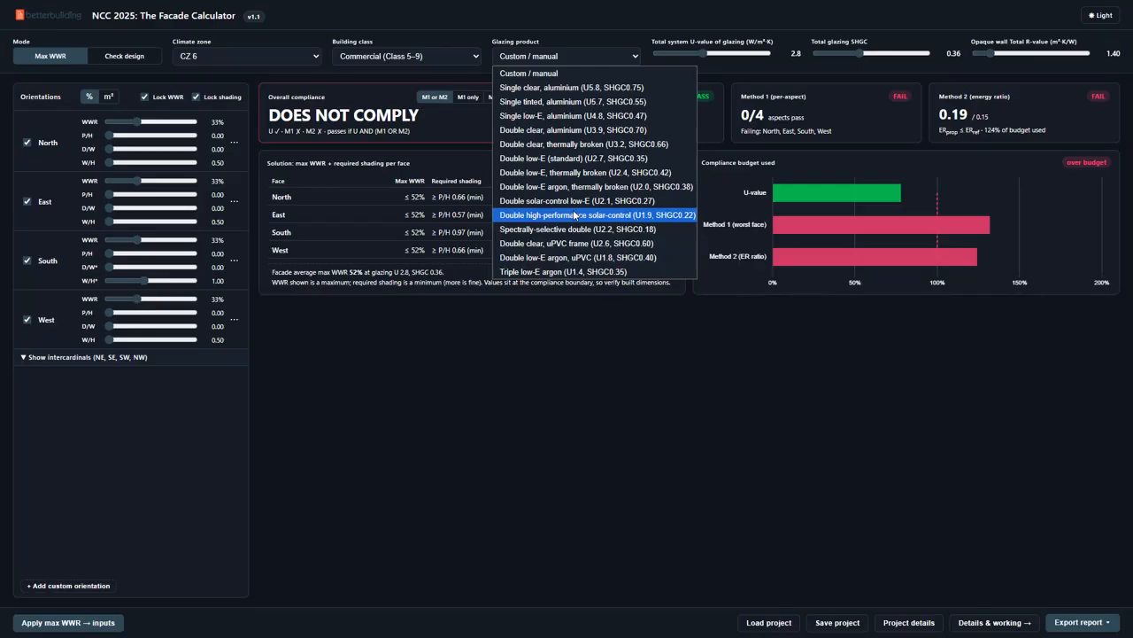
pyautogui.click(565, 161)
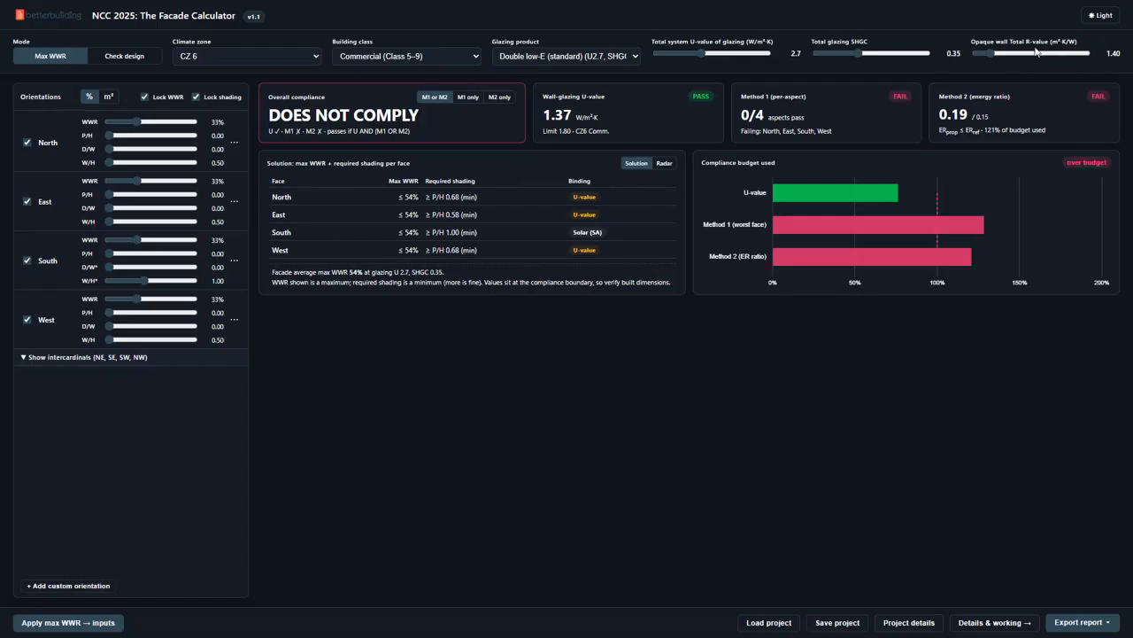
pyautogui.click(856, 54)
pyautogui.moveTo(856, 53); pyautogui.dragTo(854, 63)
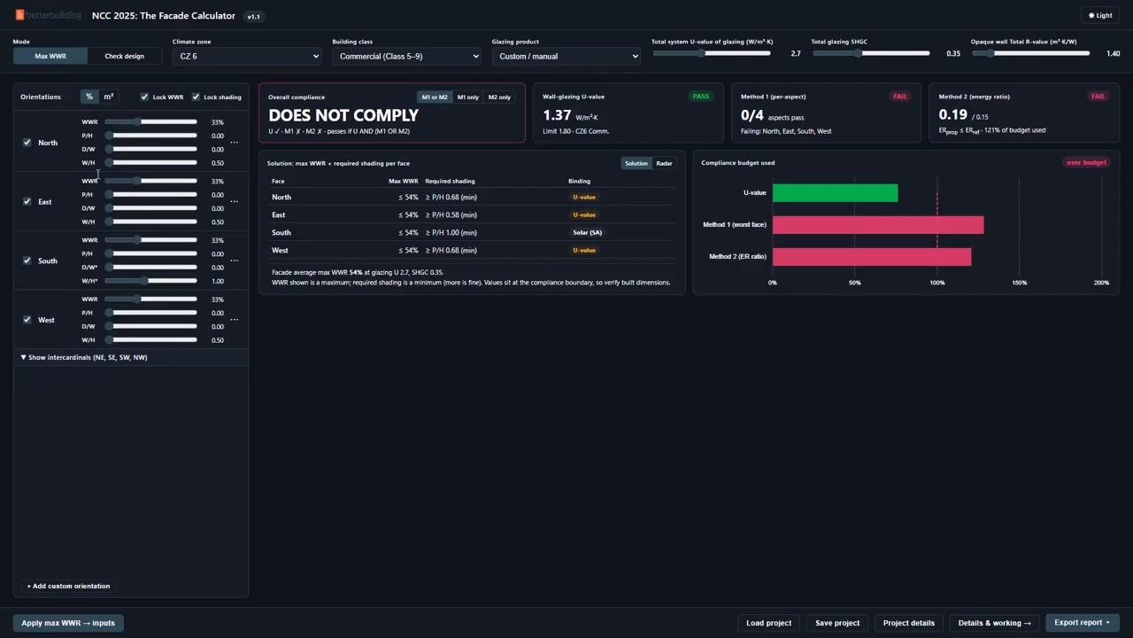
# Step: Raise the locked window-to-wall ratio to 40% for all four orientations
pyautogui.moveTo(137, 127)
pyautogui.mouseDown()
pyautogui.moveTo(151, 127)
pyautogui.moveTo(112, 143)
pyautogui.moveTo(157, 118)
pyautogui.moveTo(129, 122)
pyautogui.moveTo(143, 133)
pyautogui.mouseUp()
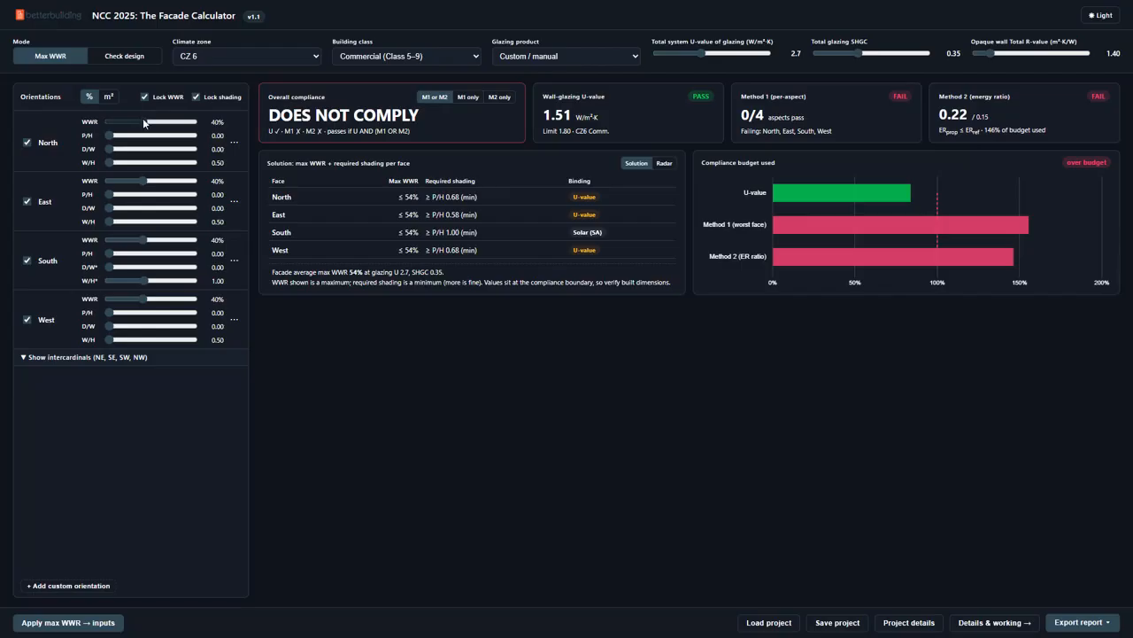
pyautogui.moveTo(143, 121)
pyautogui.mouseDown()
pyautogui.moveTo(172, 126)
pyautogui.moveTo(145, 133)
pyautogui.mouseUp()
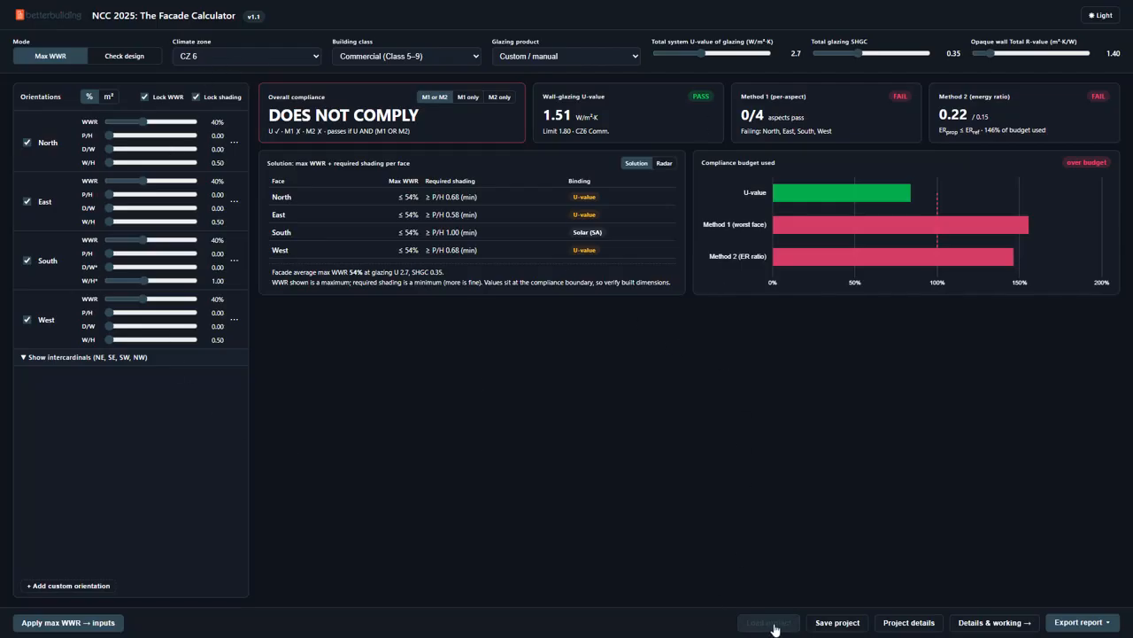
# Step: Look through the available report export formats and dismiss them without exporting
pyautogui.click(858, 623)
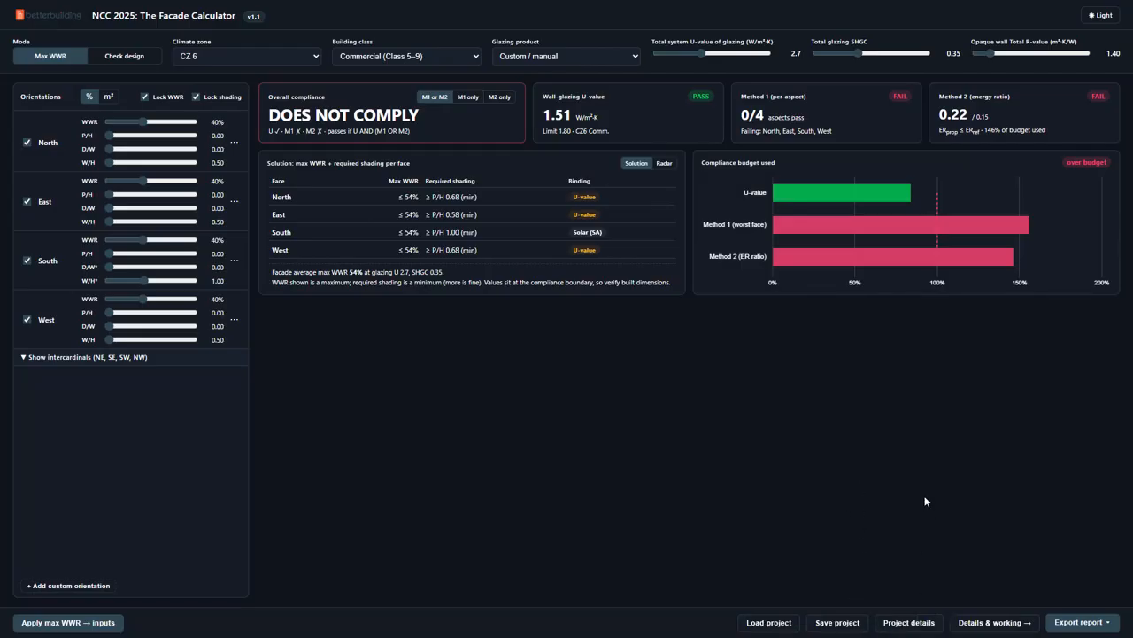
pyautogui.click(990, 632)
pyautogui.click(1081, 622)
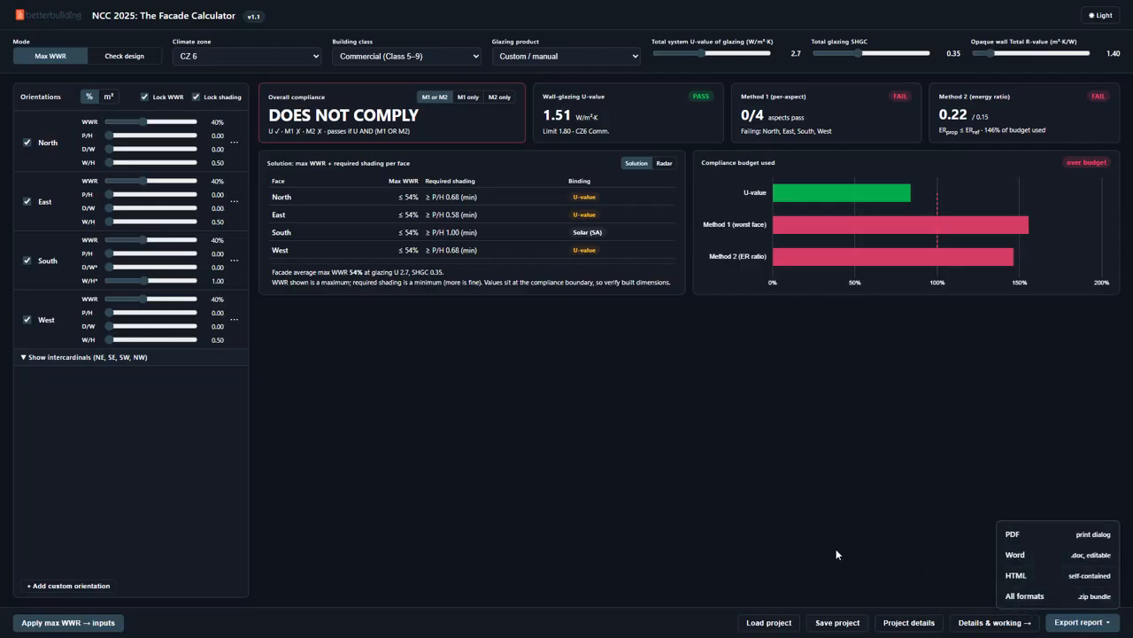
pyautogui.click(730, 511)
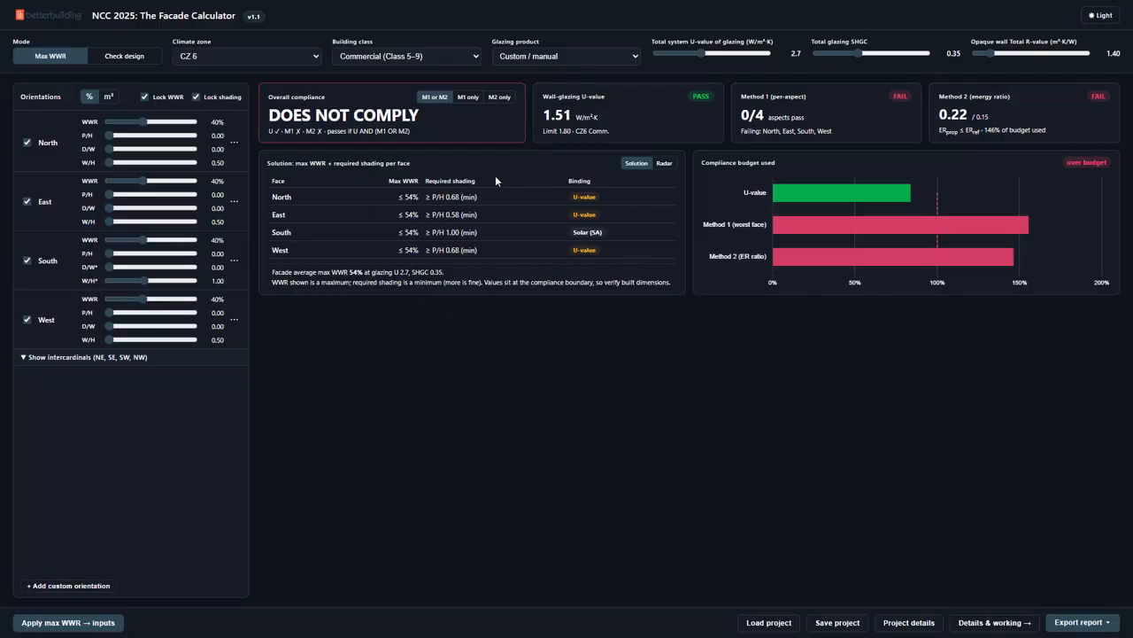
# Step: Review the required shading per face, and apply the calculated maximum WWR and shading solution to the orientation inputs
pyautogui.moveTo(426, 179); pyautogui.dragTo(478, 181)
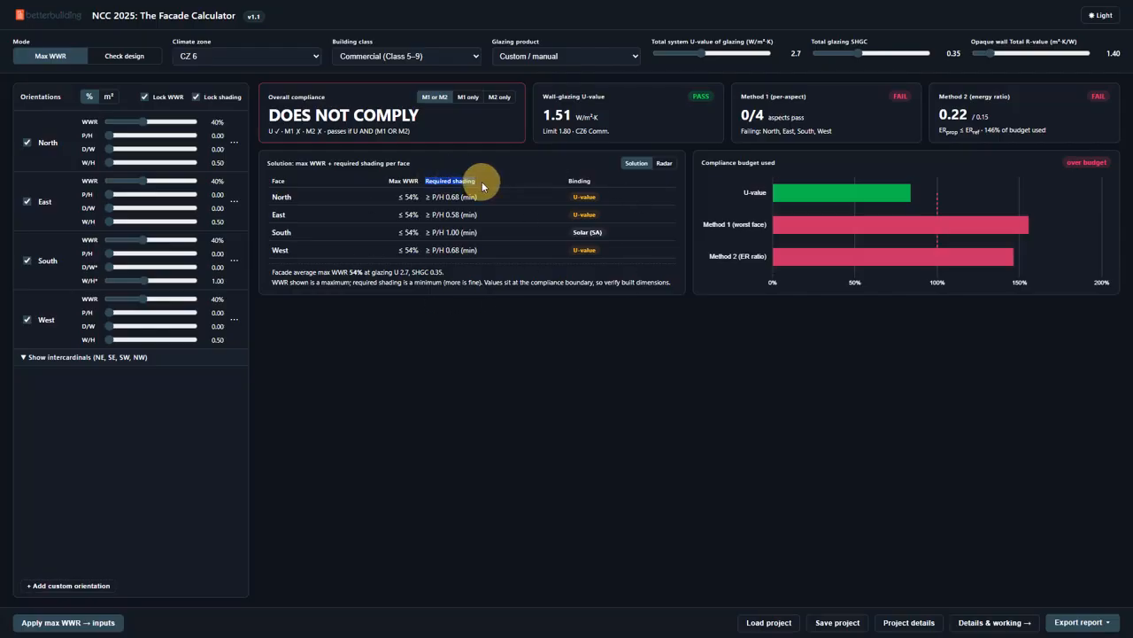
pyautogui.click(525, 472)
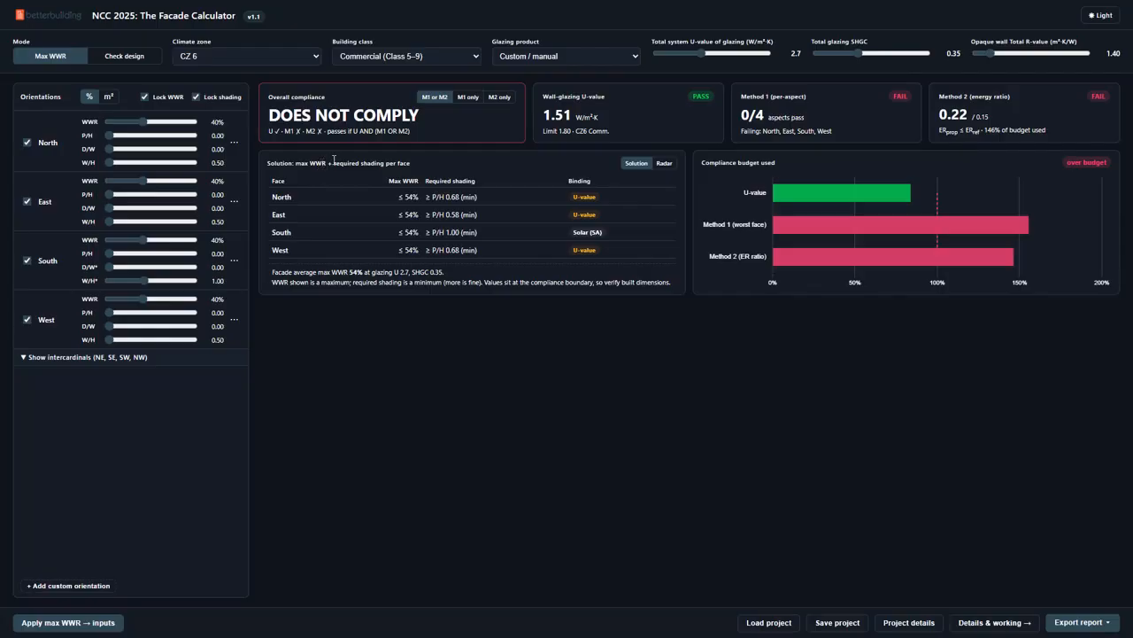
pyautogui.moveTo(335, 162); pyautogui.dragTo(431, 171)
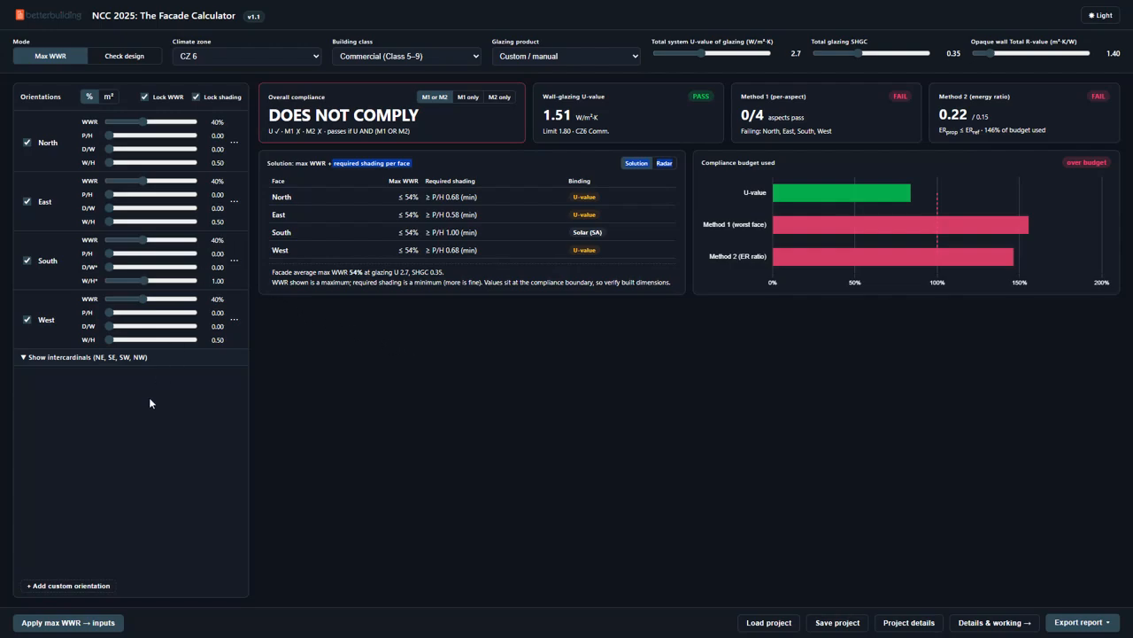
pyautogui.click(62, 625)
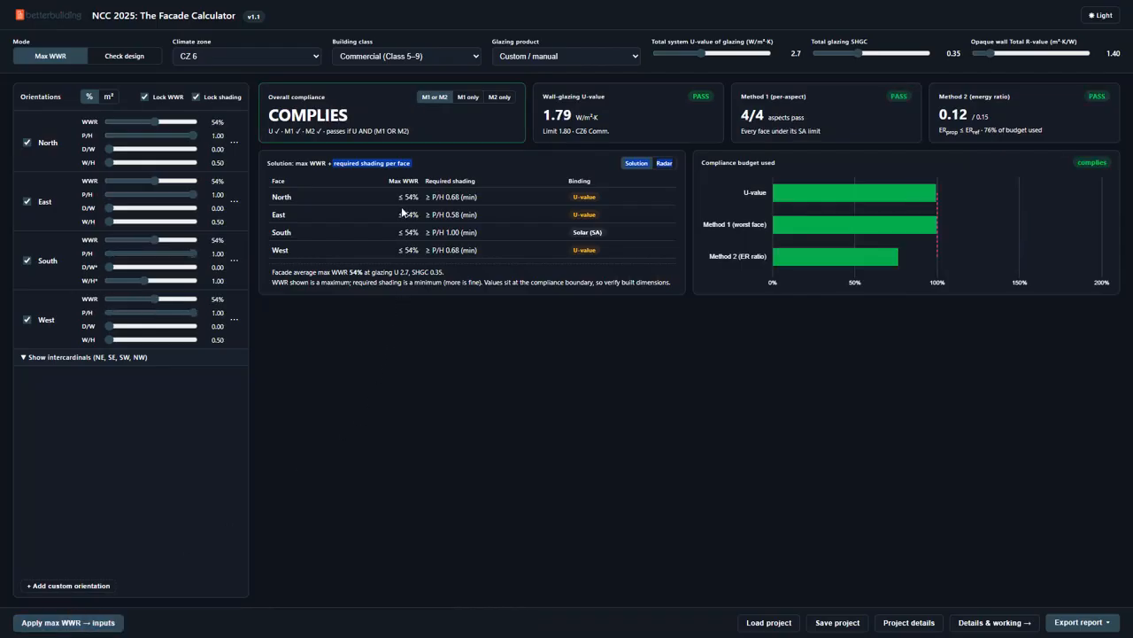
pyautogui.moveTo(398, 197); pyautogui.dragTo(486, 205)
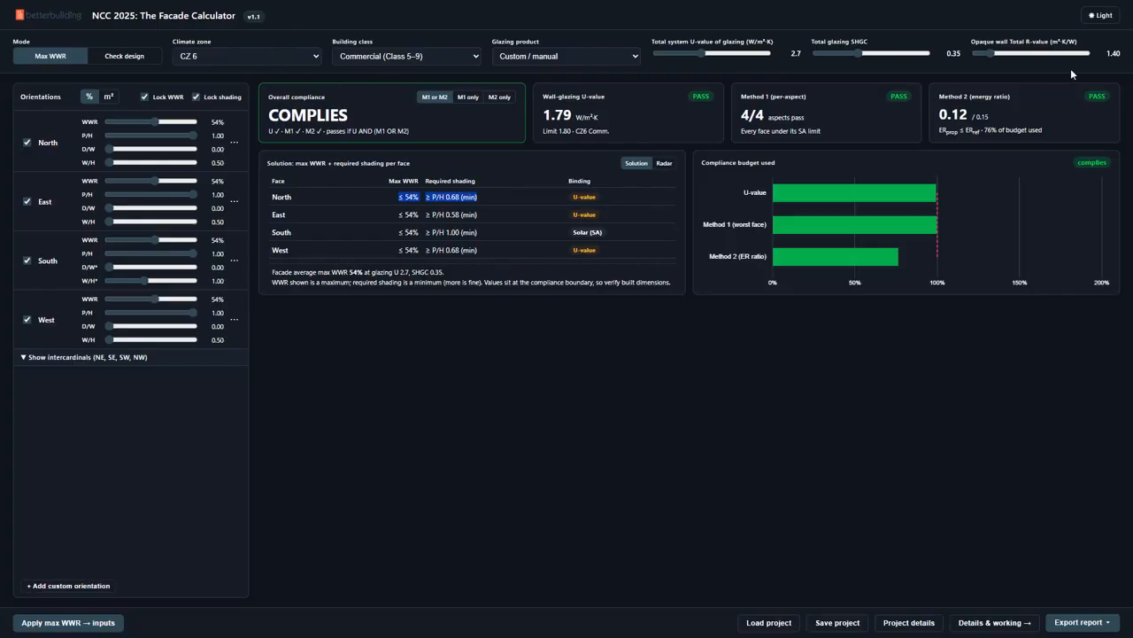
pyautogui.doubleClick(217, 121)
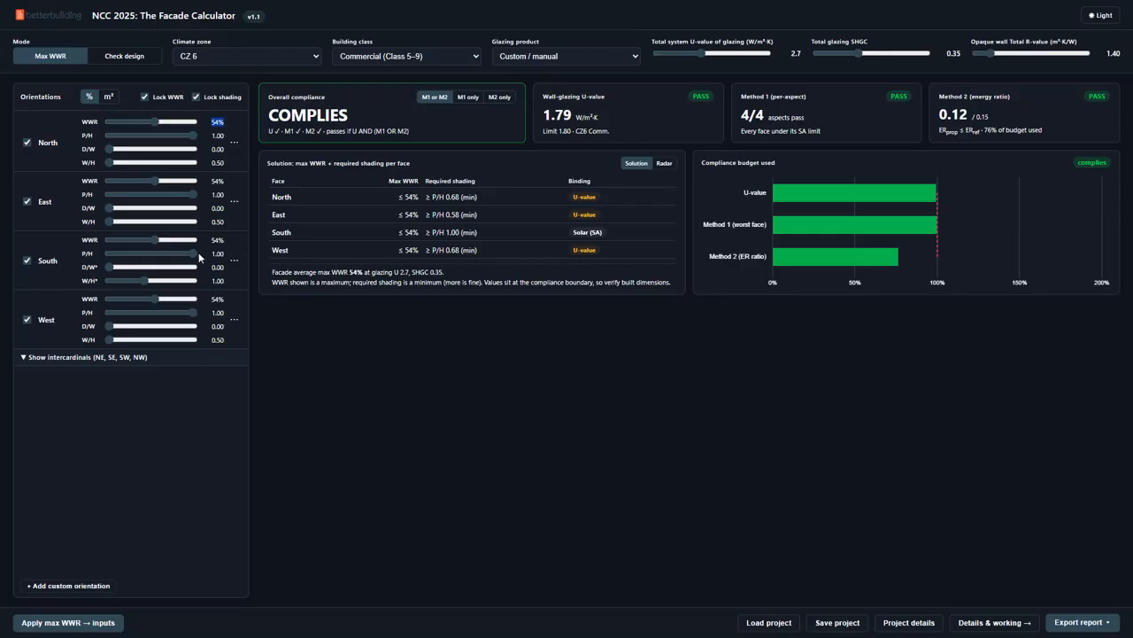
# Step: Set the P/H shading to 0.00 on all four orientations and unlock the shading values from each other
pyautogui.moveTo(188, 258)
pyautogui.mouseDown()
pyautogui.moveTo(110, 265)
pyautogui.moveTo(173, 257)
pyautogui.moveTo(132, 275)
pyautogui.moveTo(87, 271)
pyautogui.mouseUp()
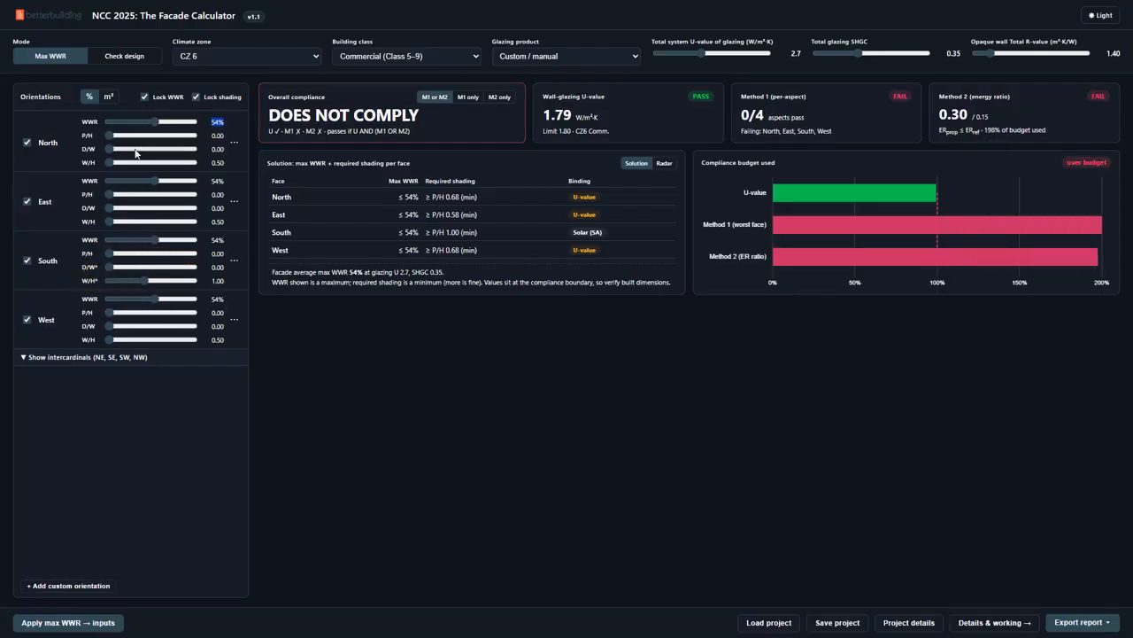
pyautogui.click(195, 99)
pyautogui.click(375, 363)
# Step: Check the facade against the Class 3 or 9c building or Class 9a ward area class, and restore Commercial (Class 5–9)
pyautogui.click(403, 57)
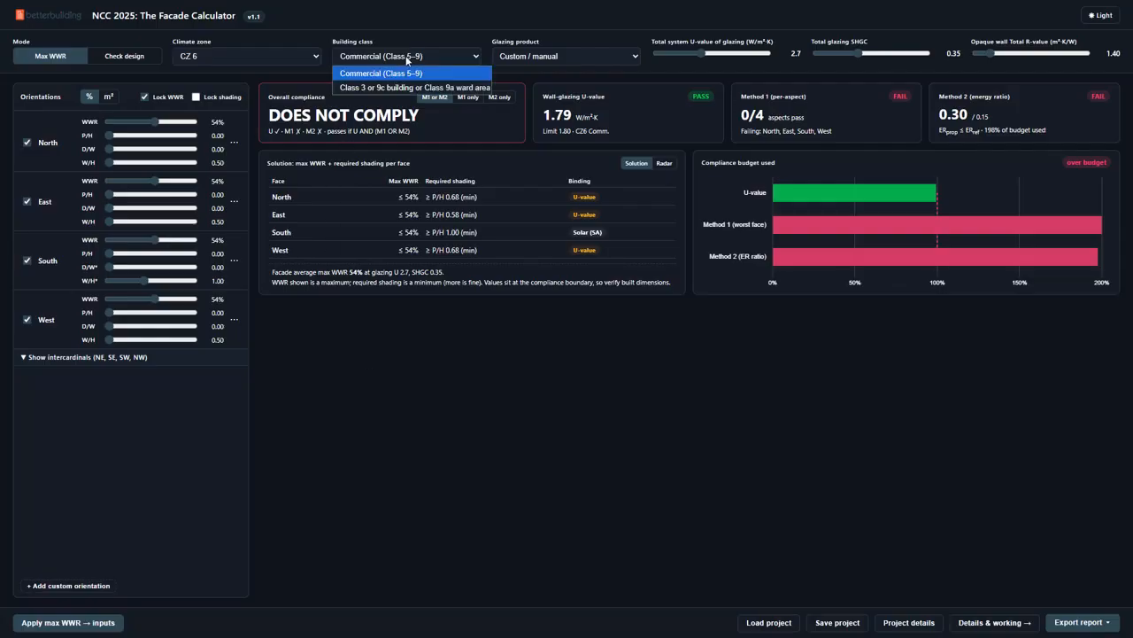
pyautogui.click(422, 87)
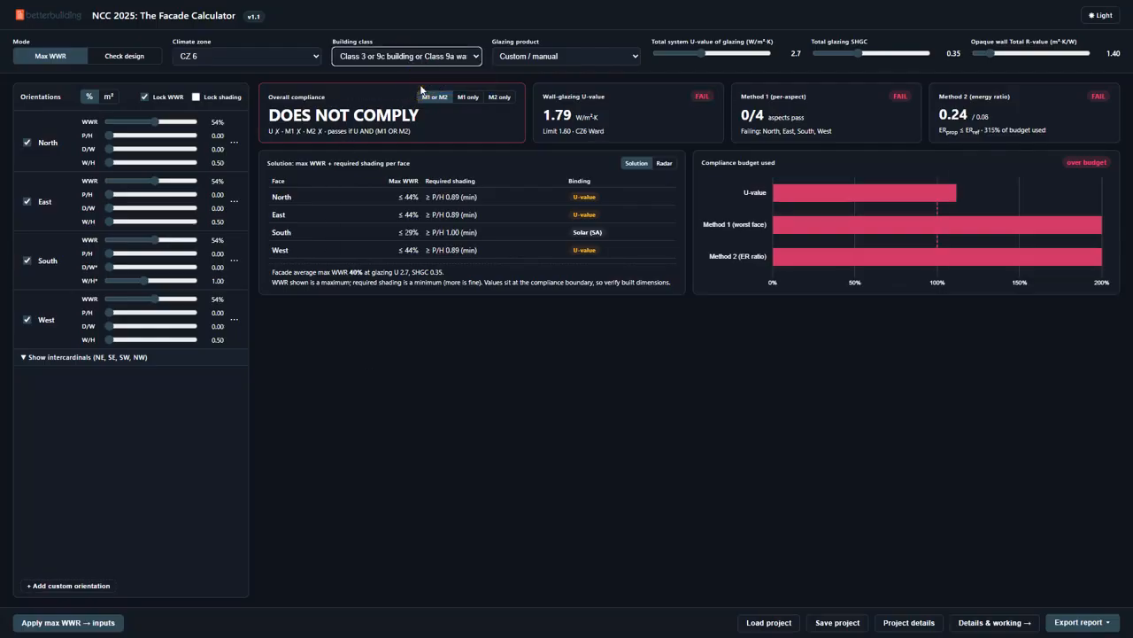
pyautogui.click(418, 58)
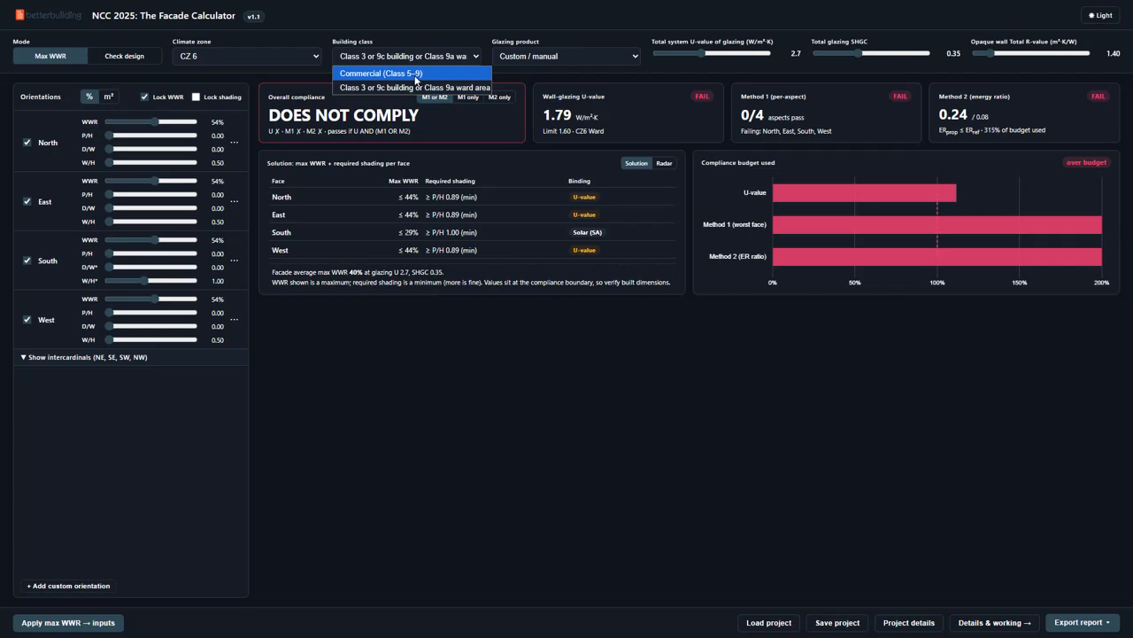
pyautogui.click(415, 77)
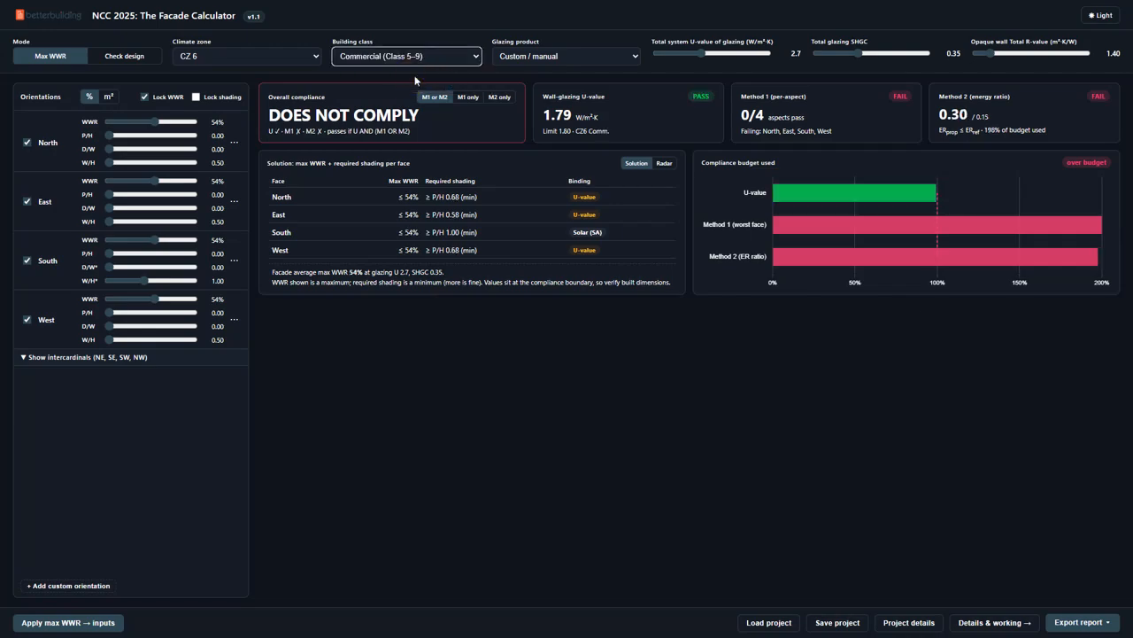
# Step: Set the opaque wall total R-value to 2.00 and the total glazing SHGC to 0.32
pyautogui.moveTo(992, 53); pyautogui.dragTo(999, 52)
pyautogui.moveTo(873, 191)
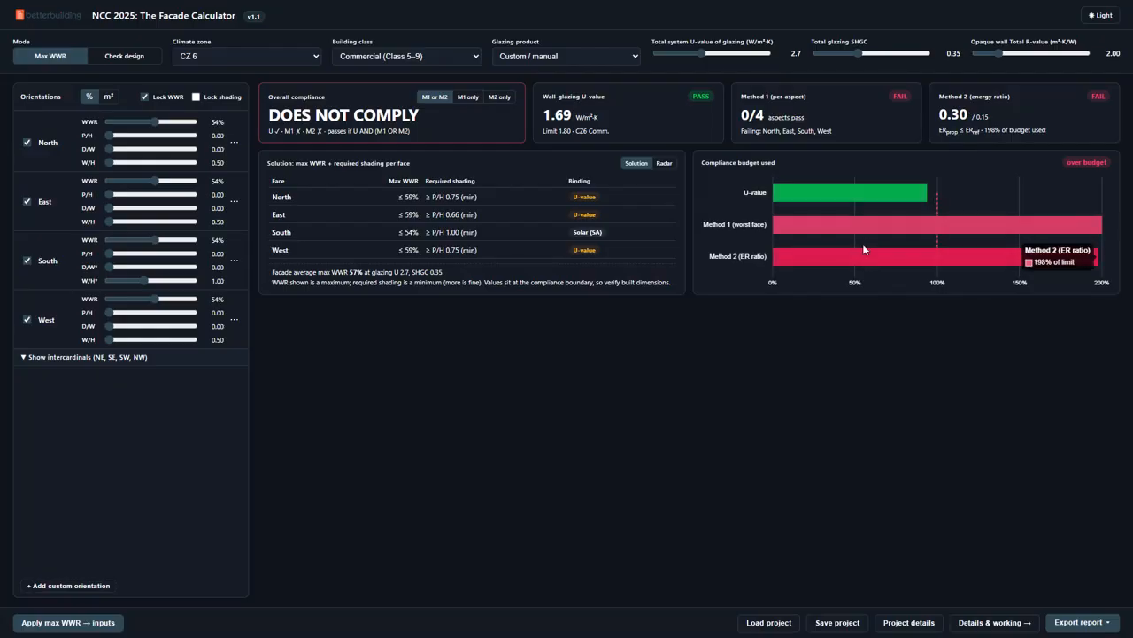
pyautogui.moveTo(857, 54)
pyautogui.mouseDown()
pyautogui.moveTo(834, 57)
pyautogui.moveTo(854, 55)
pyautogui.mouseUp()
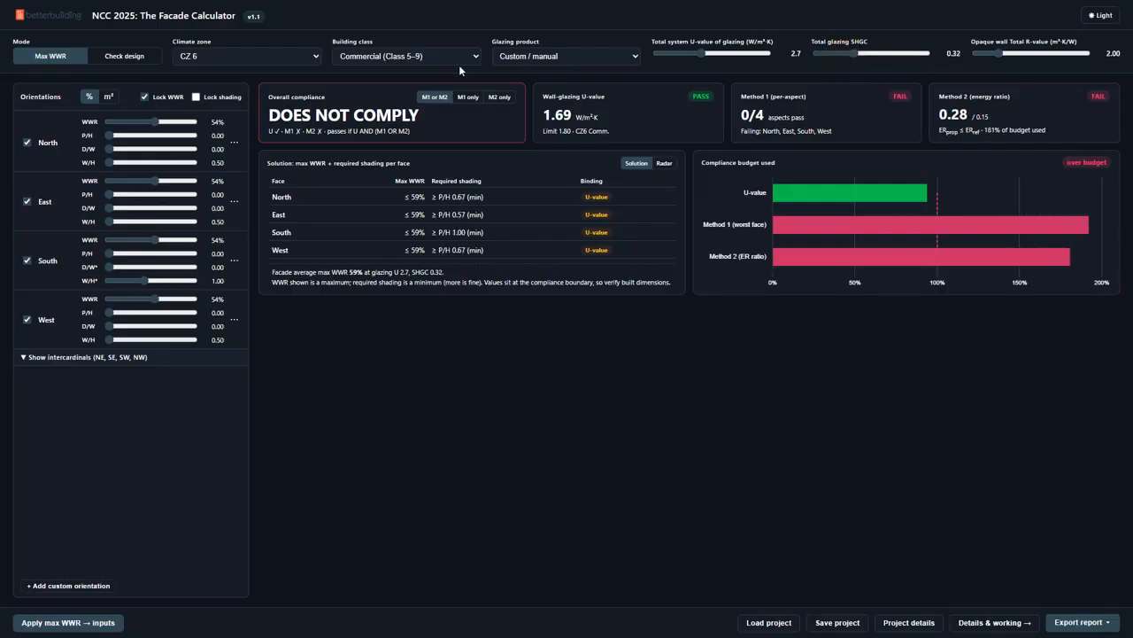
# Step: Check the building class options and the m² version of the orientation inputs, and return to the percentage inputs
pyautogui.click(419, 57)
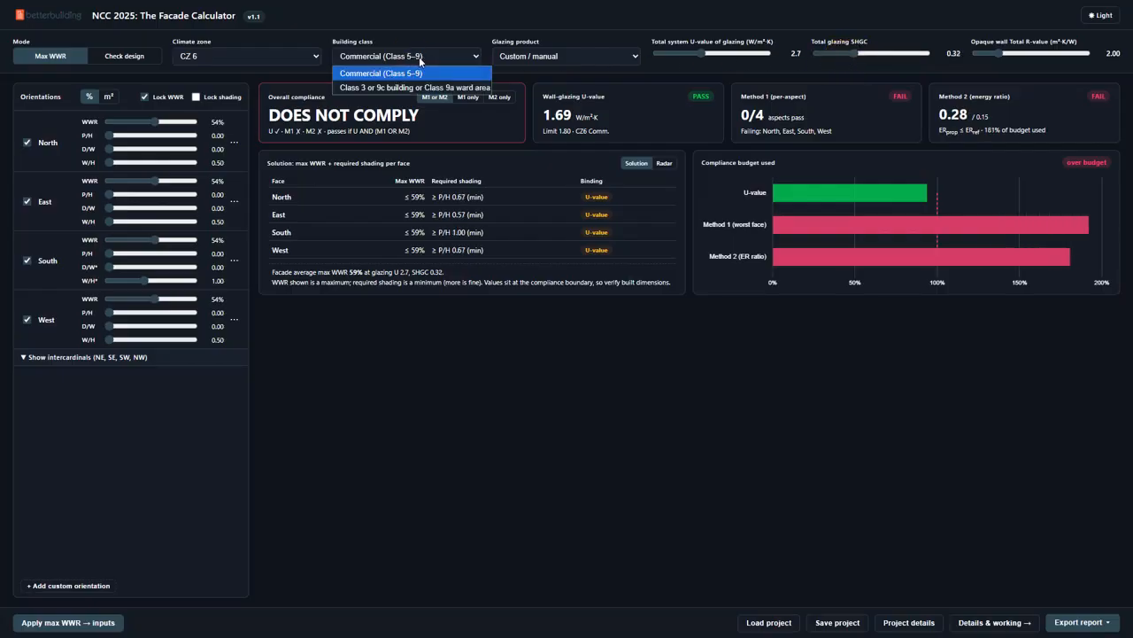
pyautogui.click(393, 53)
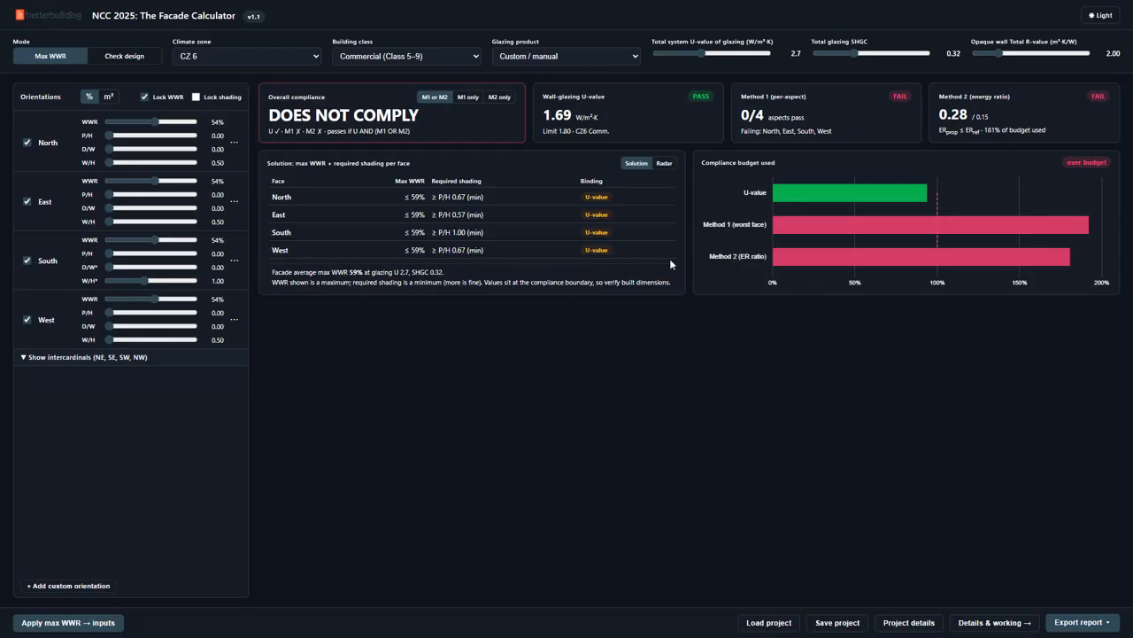
pyautogui.click(109, 98)
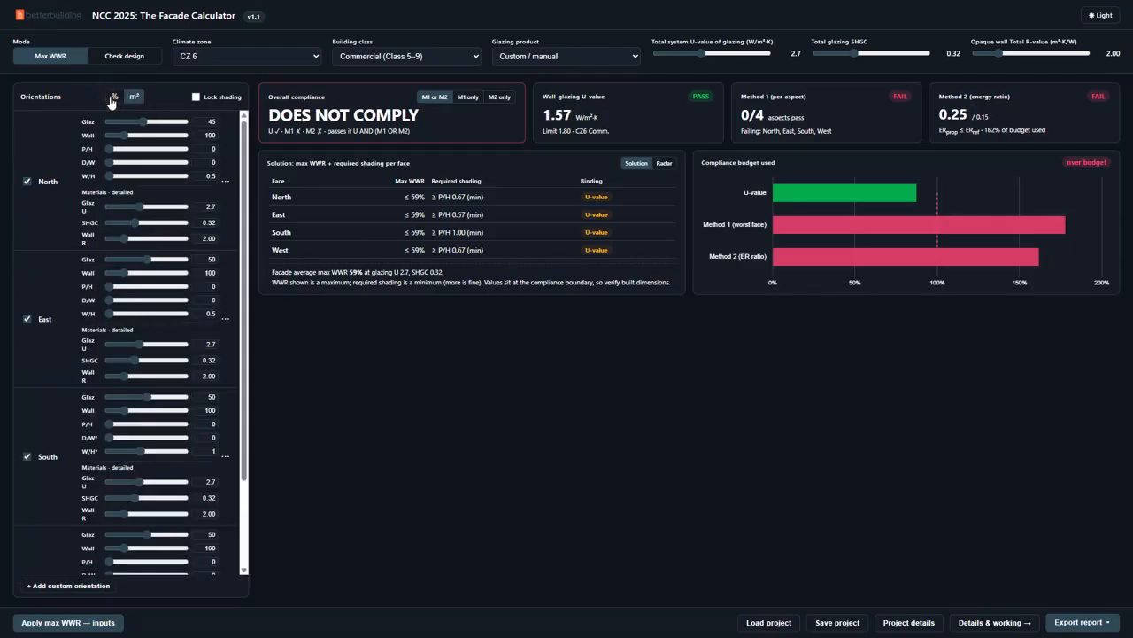
pyautogui.click(113, 97)
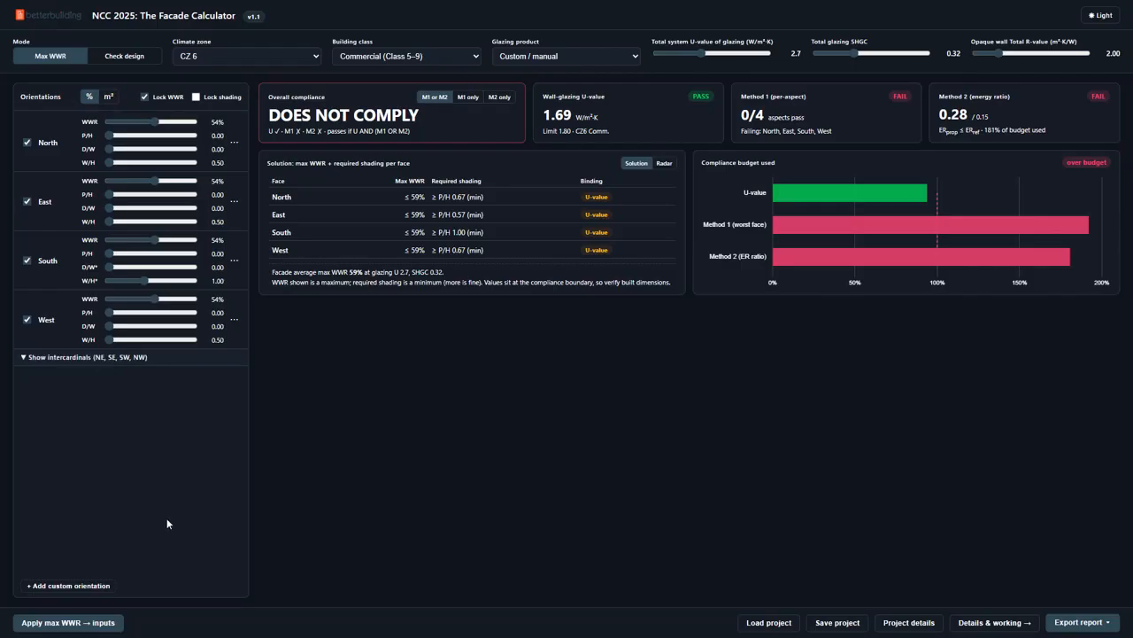
pyautogui.click(56, 359)
pyautogui.click(56, 360)
# Step: Set the locked window-to-wall ratio to 50% on all orientations and display the solution as a radar chart
pyautogui.moveTo(155, 124); pyautogui.dragTo(151, 126)
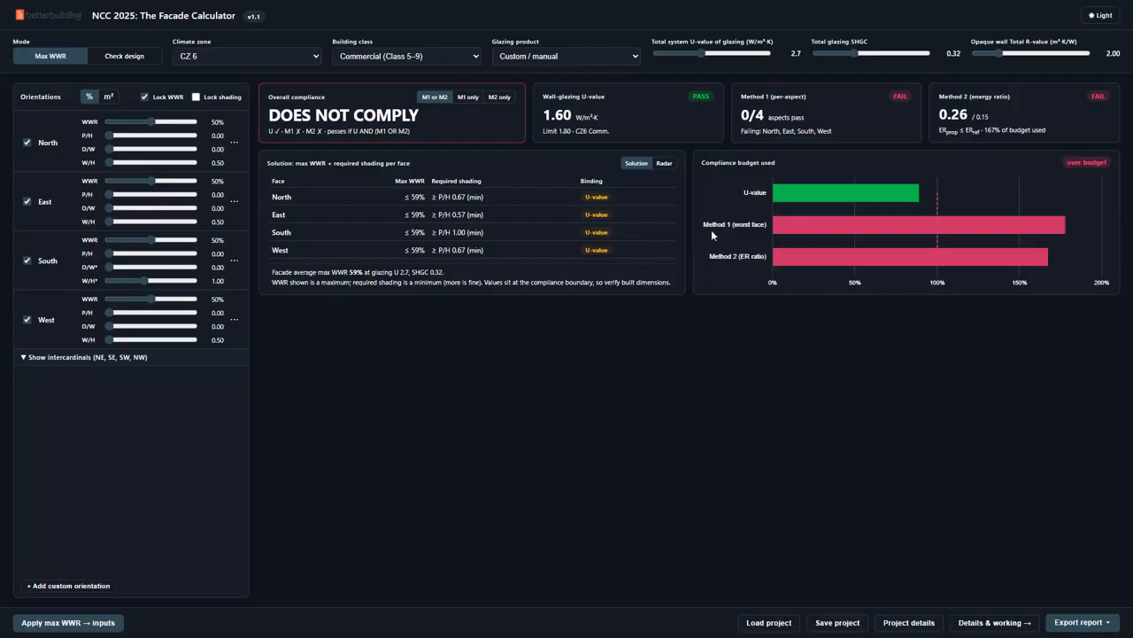
pyautogui.click(664, 164)
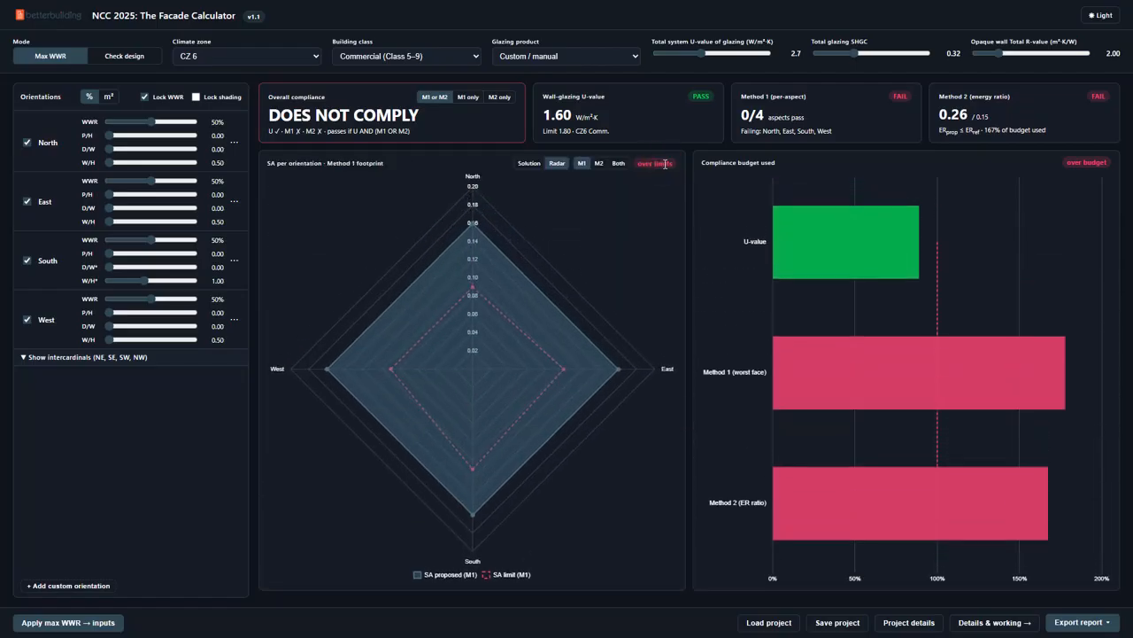
# Step: Compare the Method 2 radar footprint with the overlay of both methods, and return to the Method 2 radar
pyautogui.click(599, 163)
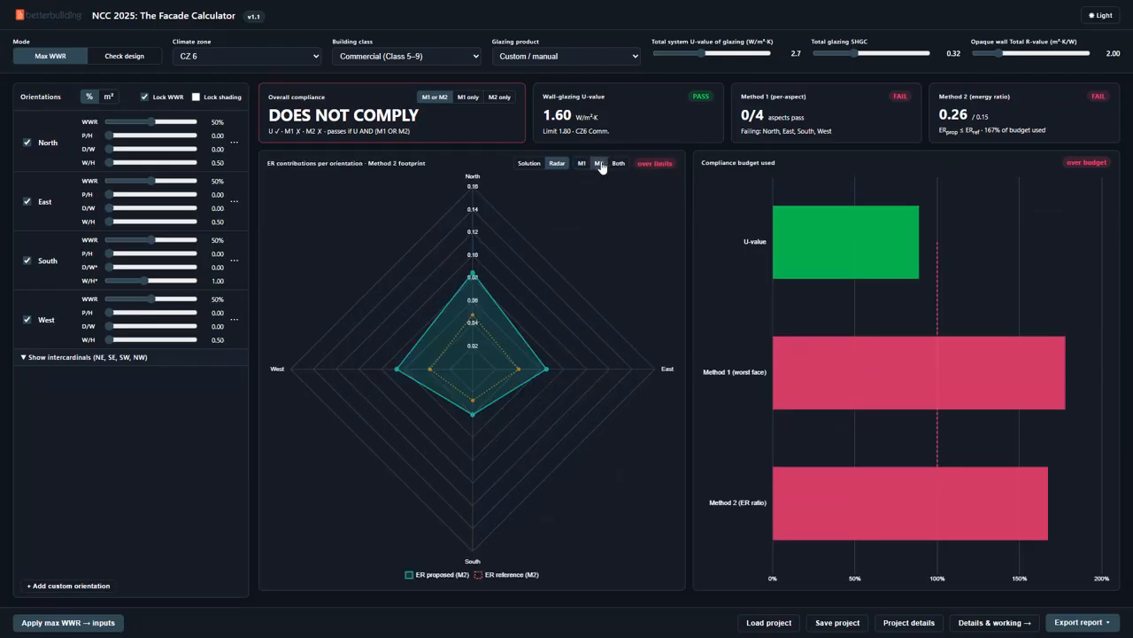
pyautogui.click(618, 162)
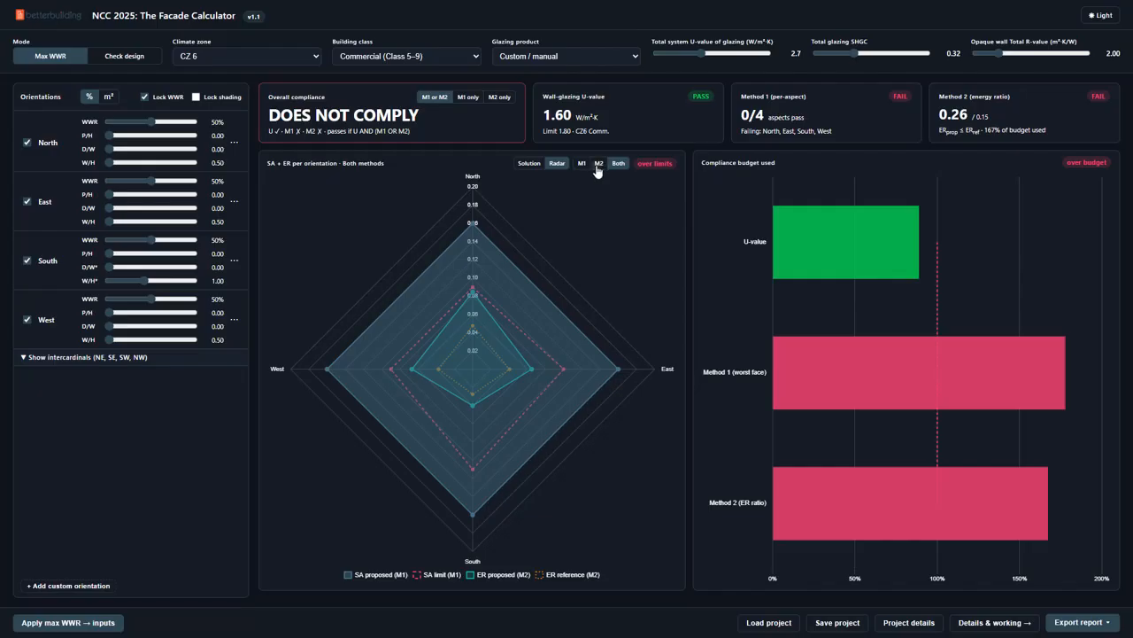
pyautogui.click(597, 163)
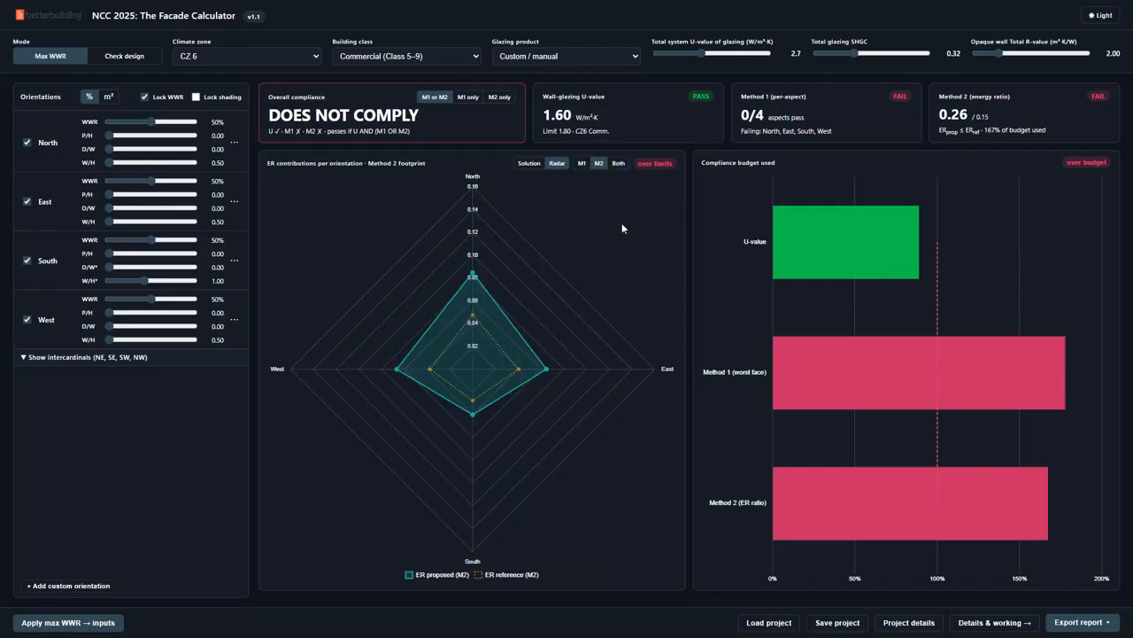
# Step: Unlock the window-to-wall ratios and set the East and West WWR to 27% each
pyautogui.click(144, 98)
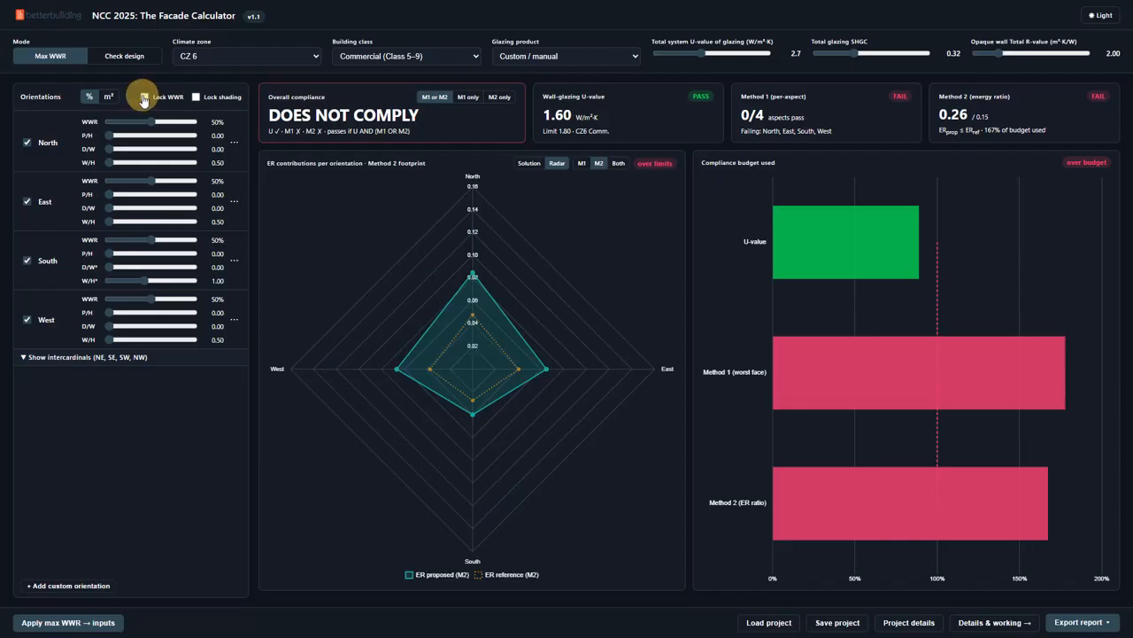
pyautogui.click(150, 242)
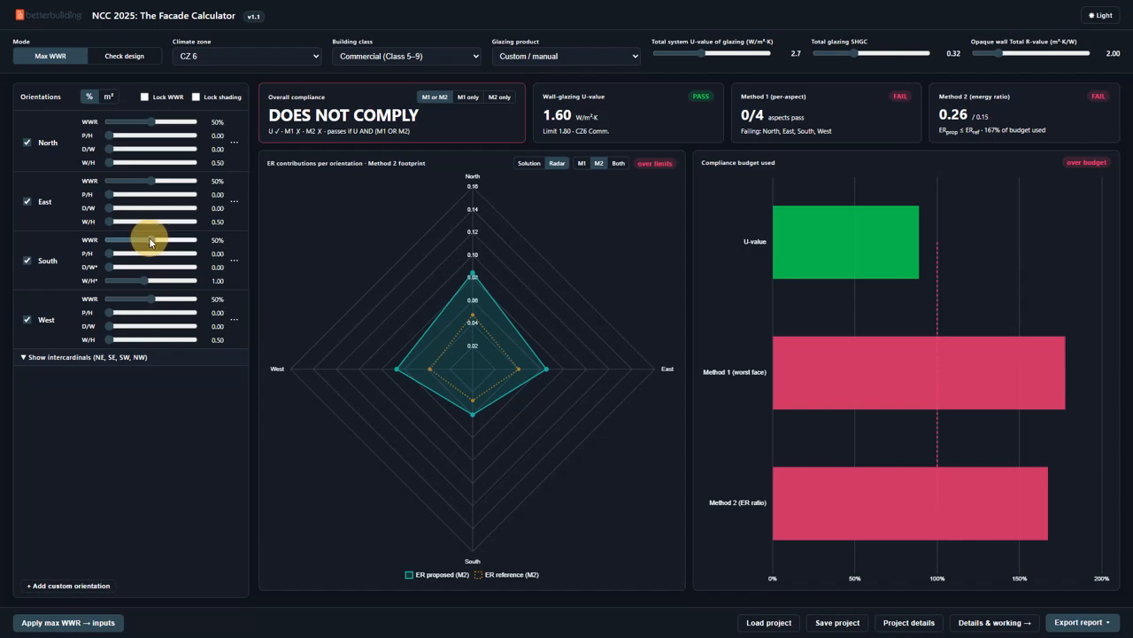
pyautogui.moveTo(154, 182); pyautogui.dragTo(132, 190)
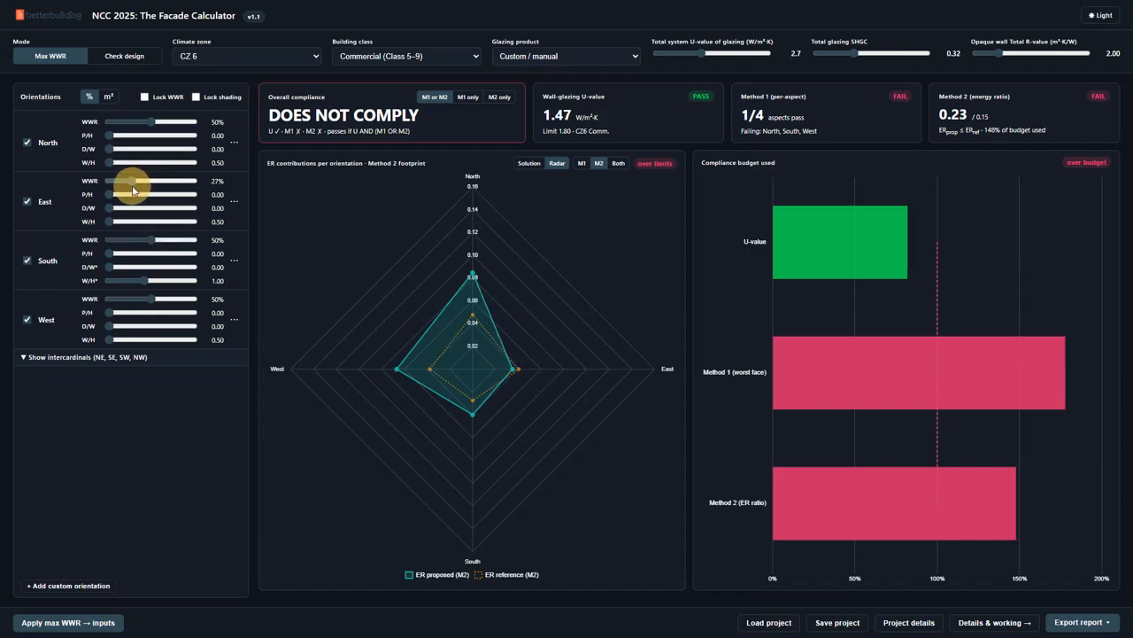
pyautogui.moveTo(152, 299); pyautogui.dragTo(131, 298)
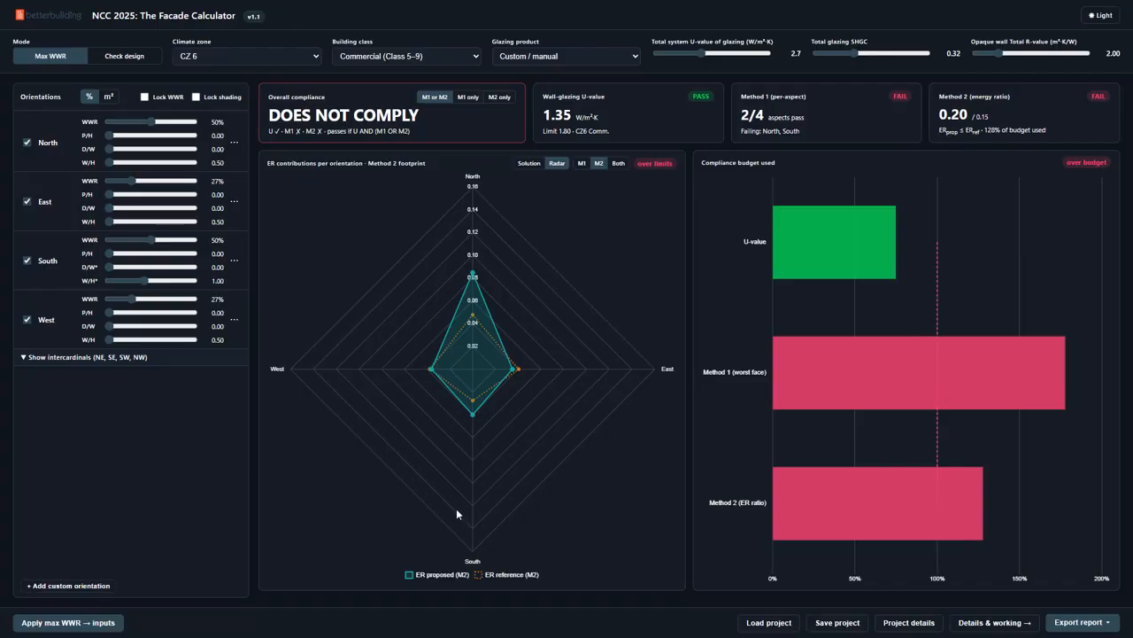
# Step: Check the Method 2 budget bar, try a total glazing SHGC of 0.25, and set it to 0.29
pyautogui.moveTo(946, 521)
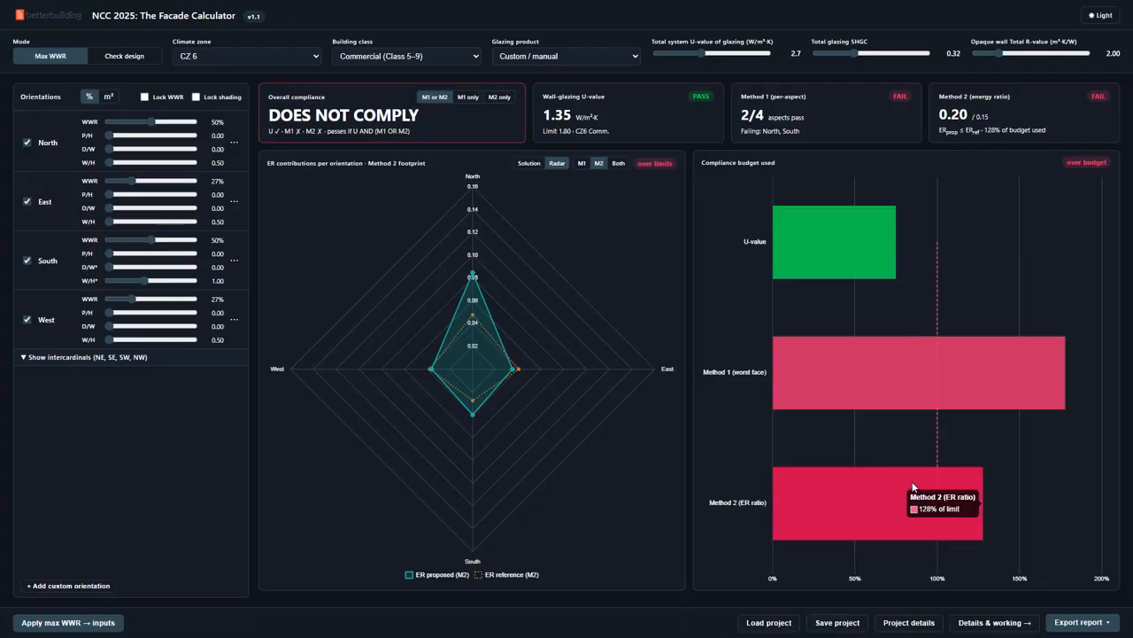
pyautogui.click(856, 56)
pyautogui.moveTo(857, 56); pyautogui.dragTo(845, 57)
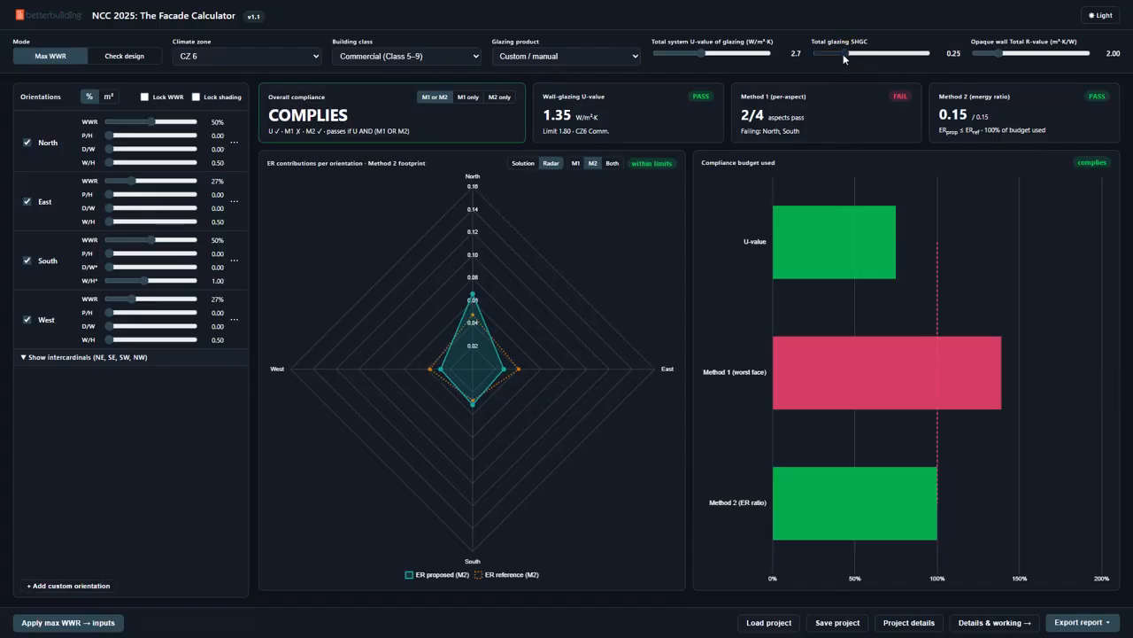
pyautogui.moveTo(846, 53); pyautogui.dragTo(851, 52)
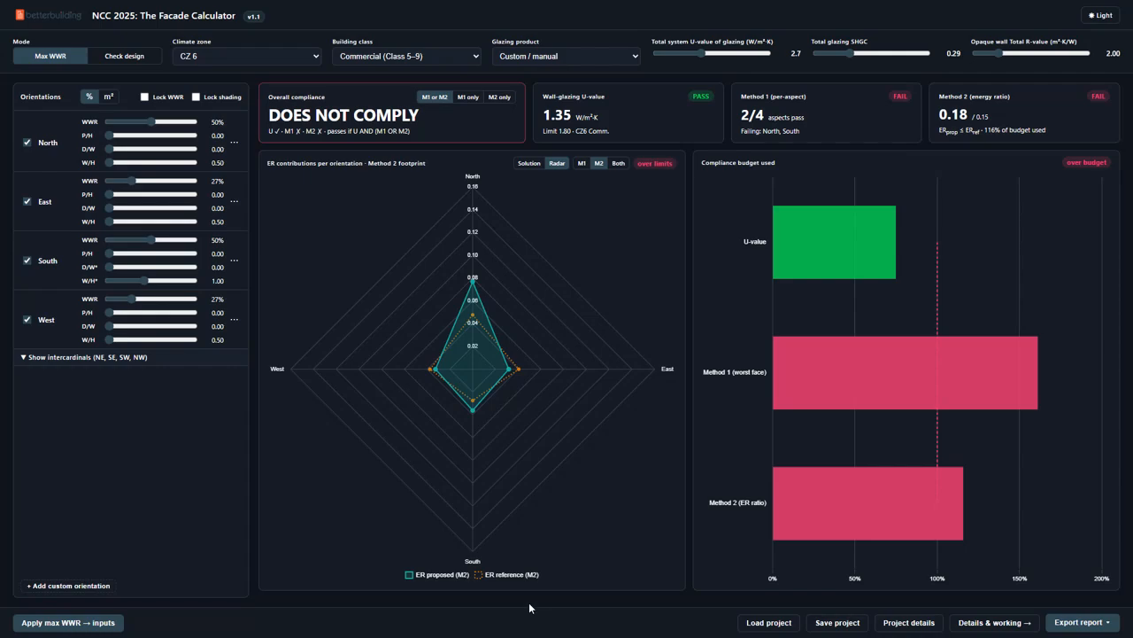
# Step: Set the North P/H shading ratio to 0.50 and check the facade on the Method 1 and Method 2 radars
pyautogui.moveTo(460, 280)
pyautogui.moveTo(474, 317)
pyautogui.moveTo(111, 135); pyautogui.dragTo(154, 134)
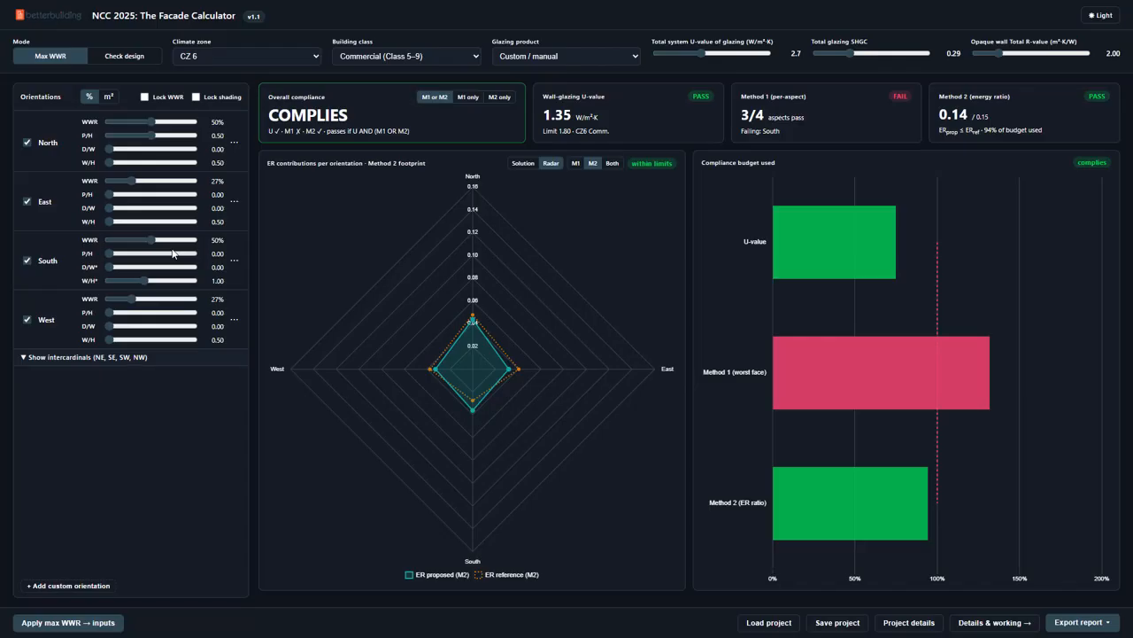
pyautogui.click(574, 163)
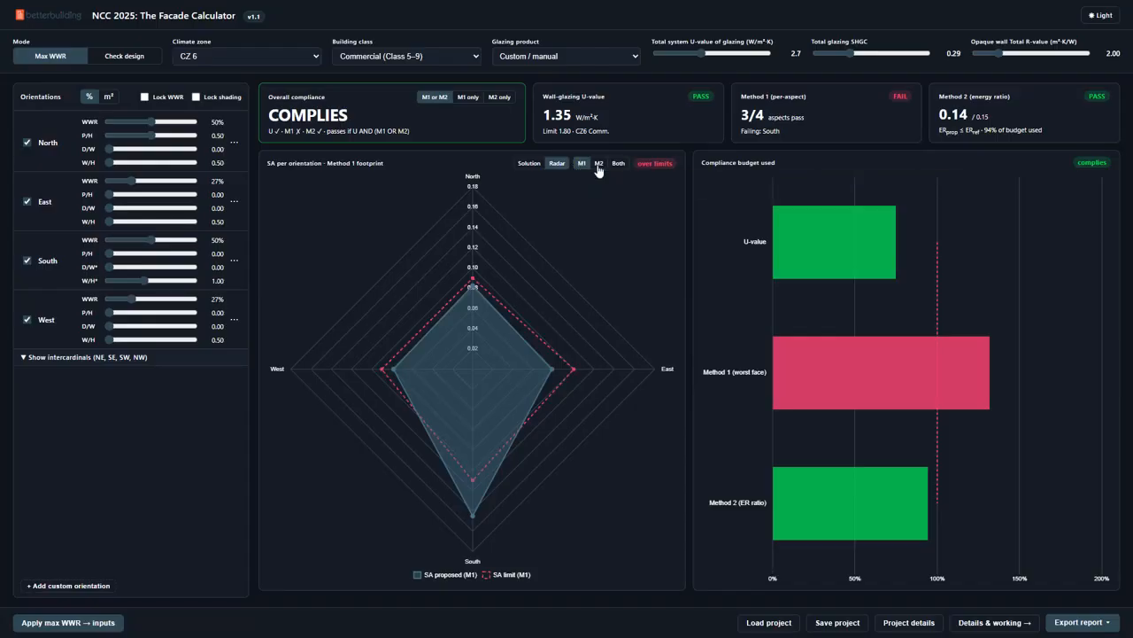
pyautogui.click(592, 162)
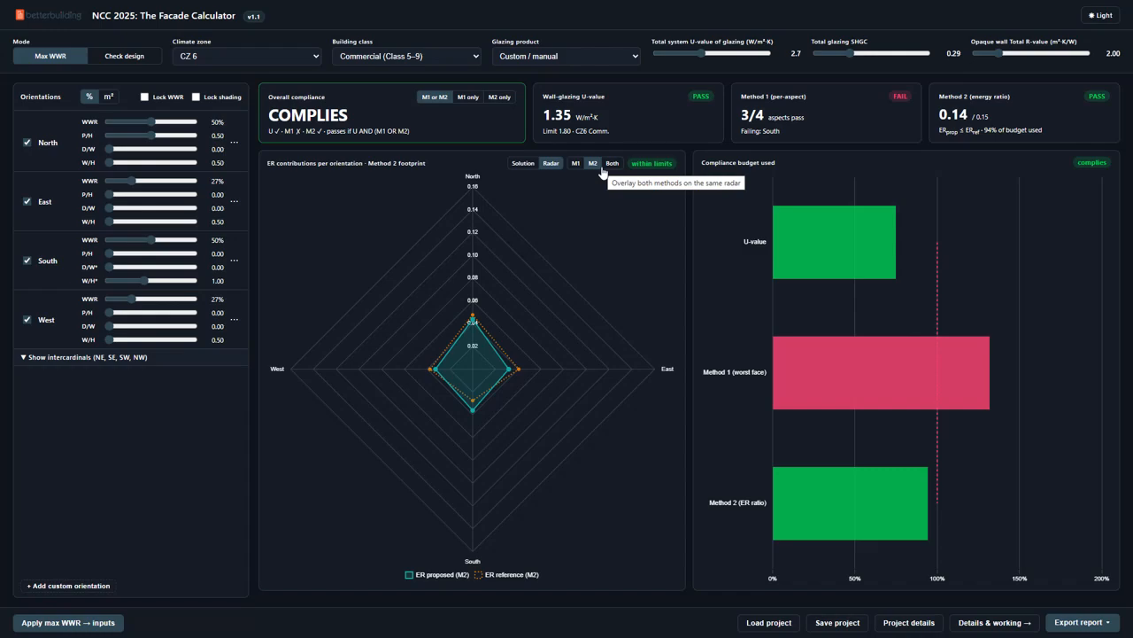
# Step: Review the calculation details, from the per-aspect breakdown to the full equation working and compliance checks, and close them
pyautogui.click(1003, 629)
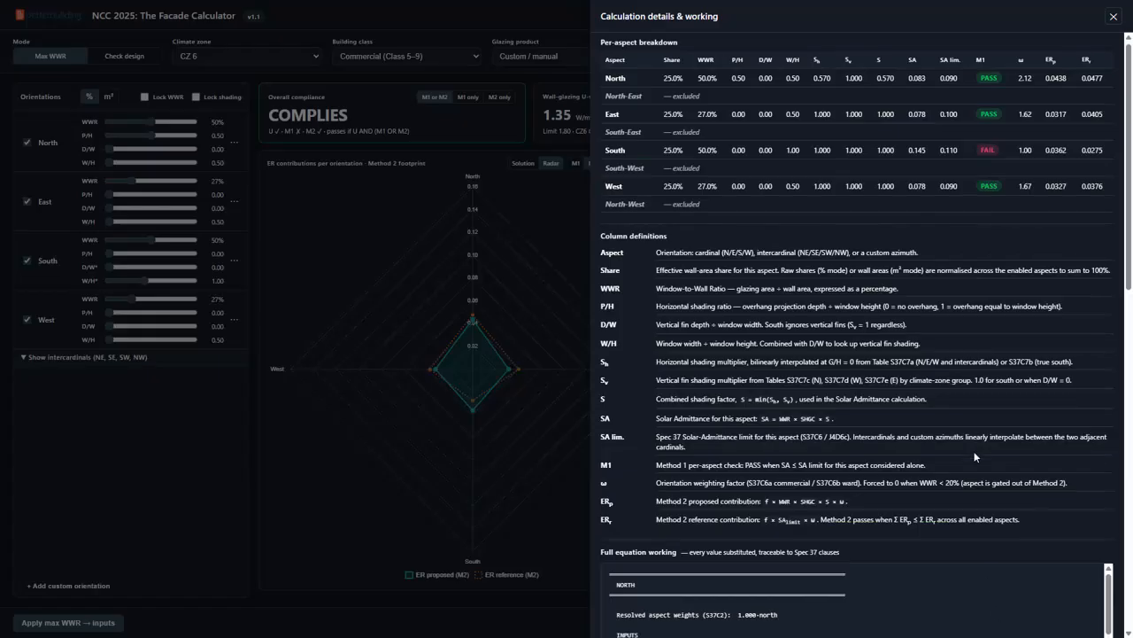
pyautogui.scroll(-3, 974, 457)
pyautogui.scroll(-10, 974, 457)
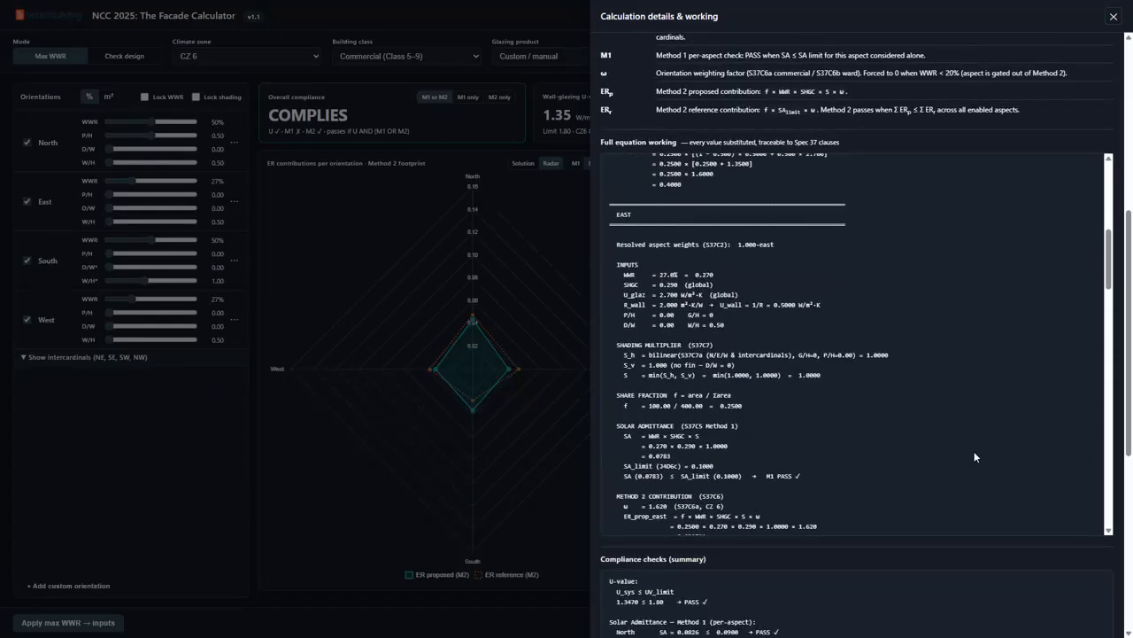
pyautogui.scroll(-10, 974, 455)
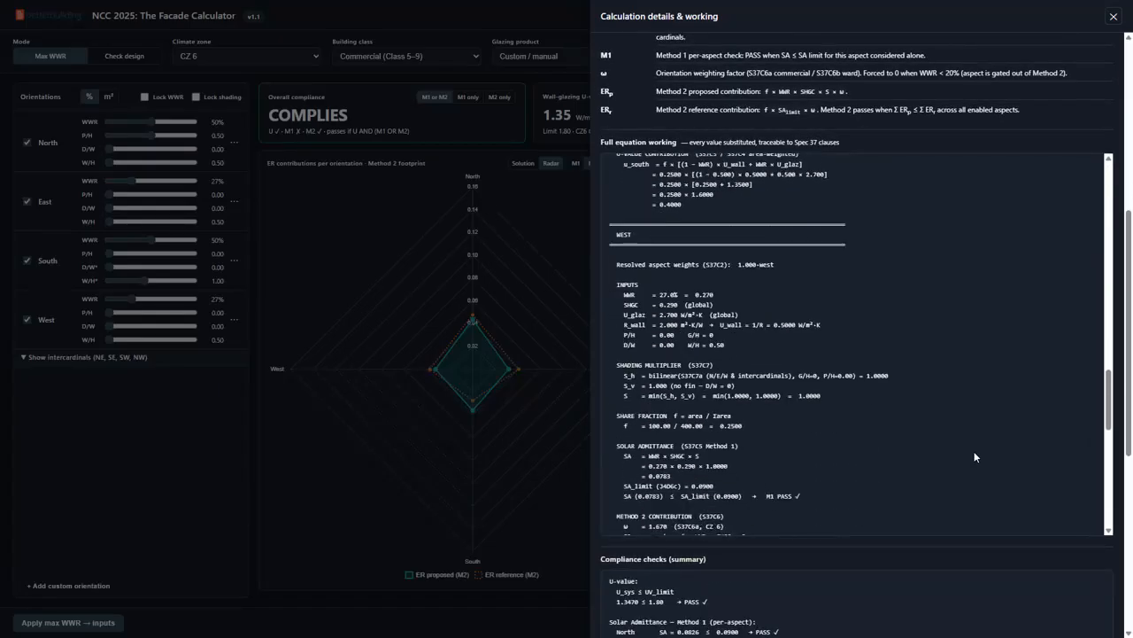
pyautogui.scroll(-3, 974, 452)
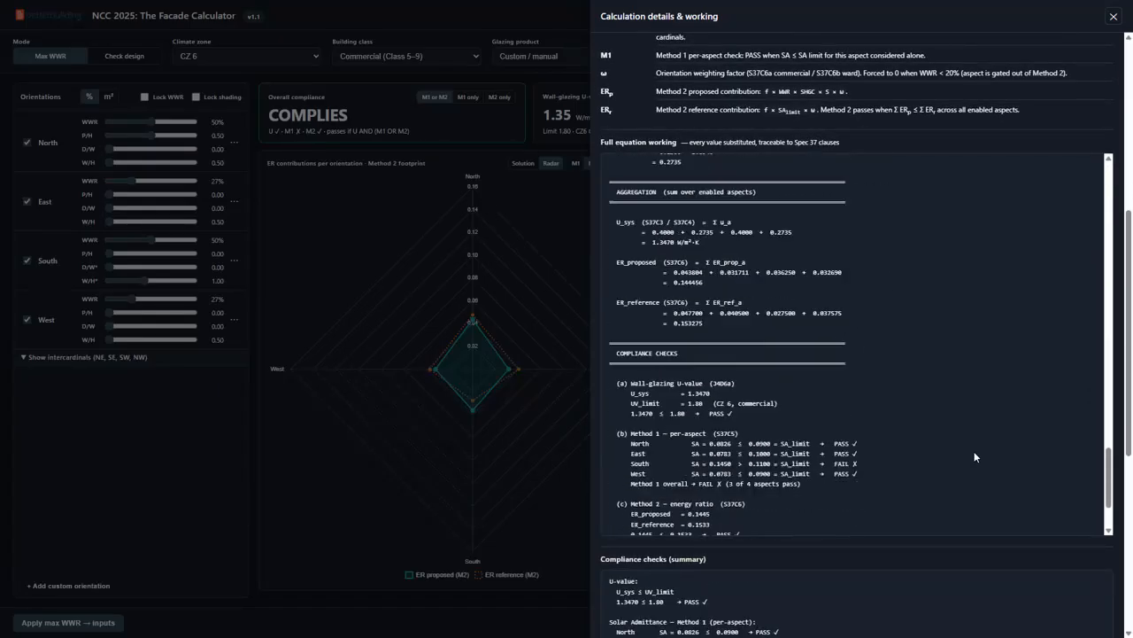
pyautogui.click(1114, 16)
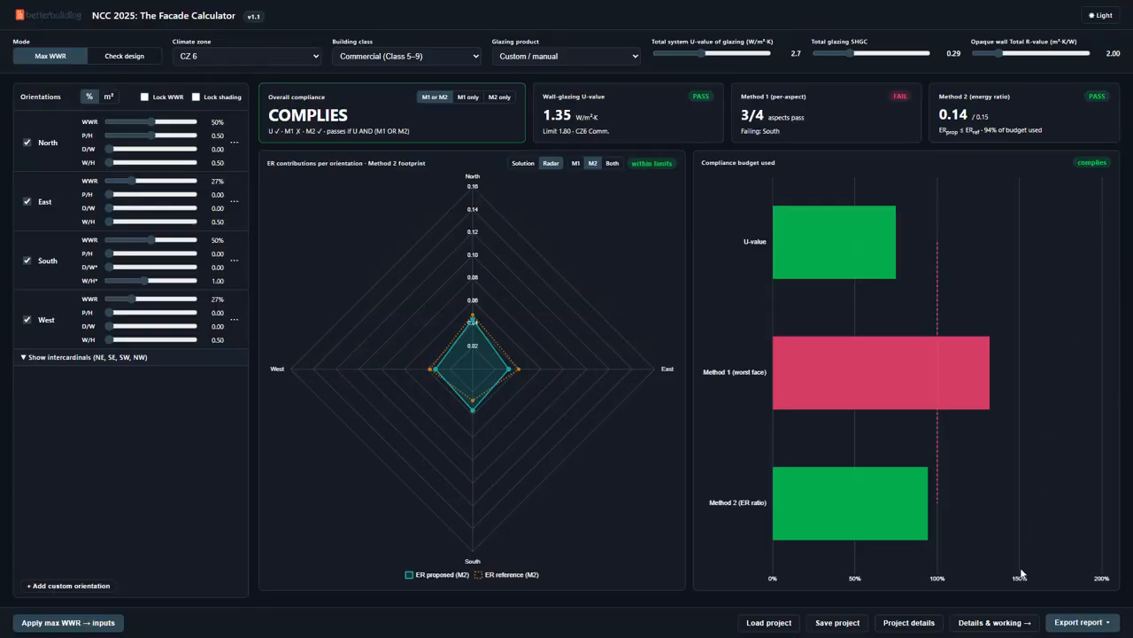
# Step: Look over the project details form for project, report, party and assessment scope fields, and close it without entries
pyautogui.click(908, 621)
pyautogui.click(677, 131)
pyautogui.click(668, 170)
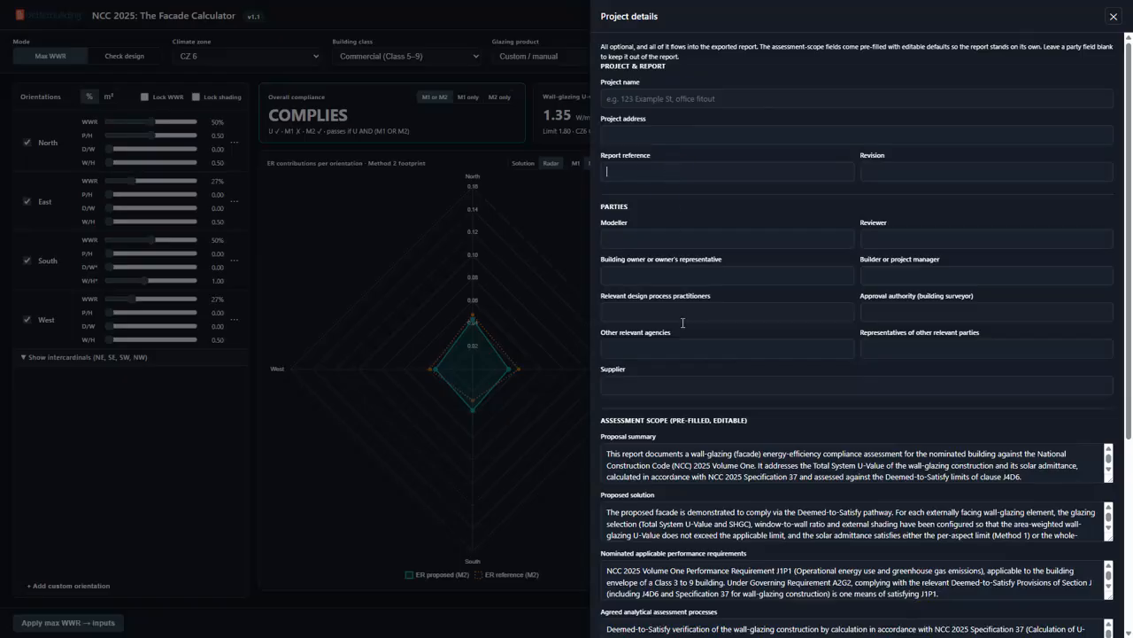
pyautogui.click(1114, 16)
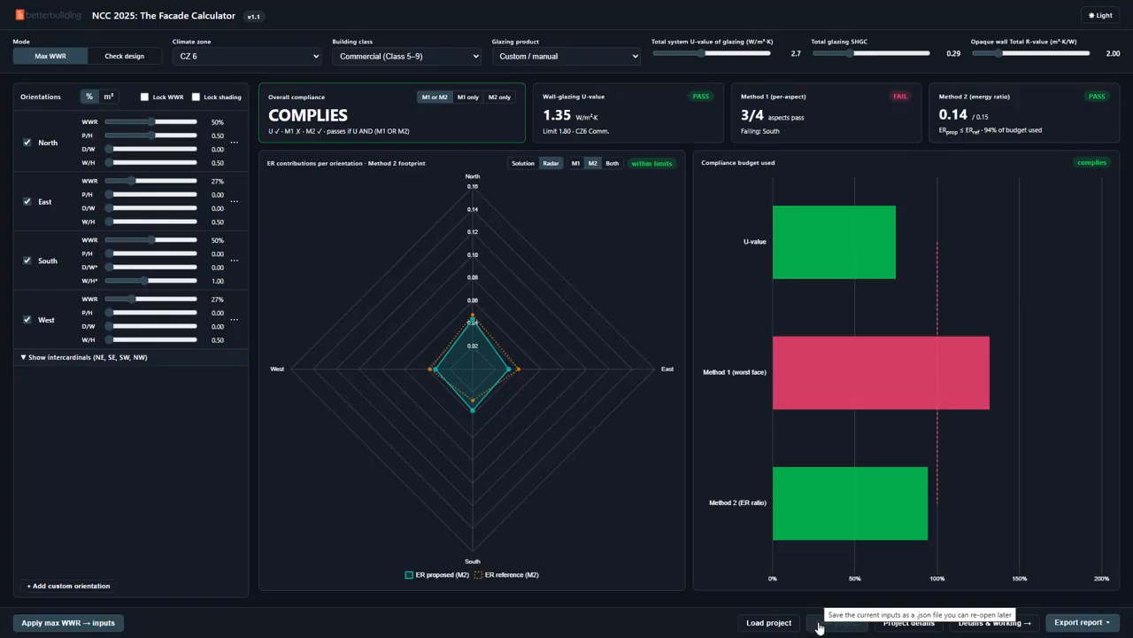
# Step: Export the facade report in self-contained HTML format and enlarge the opened report to 125%
pyautogui.click(1082, 622)
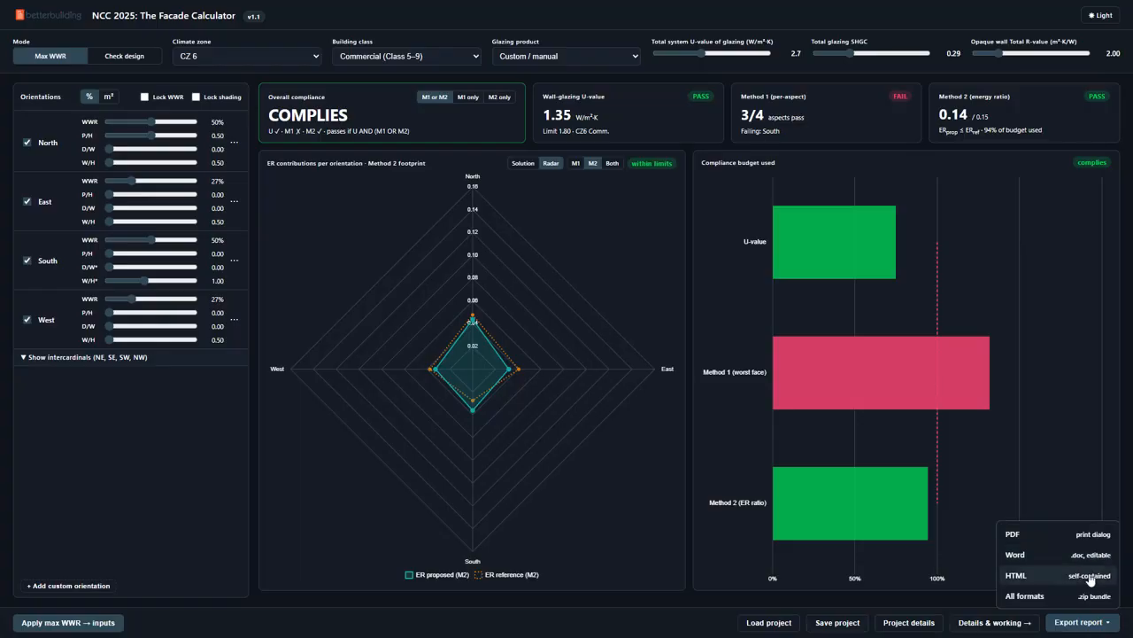
pyautogui.click(1018, 575)
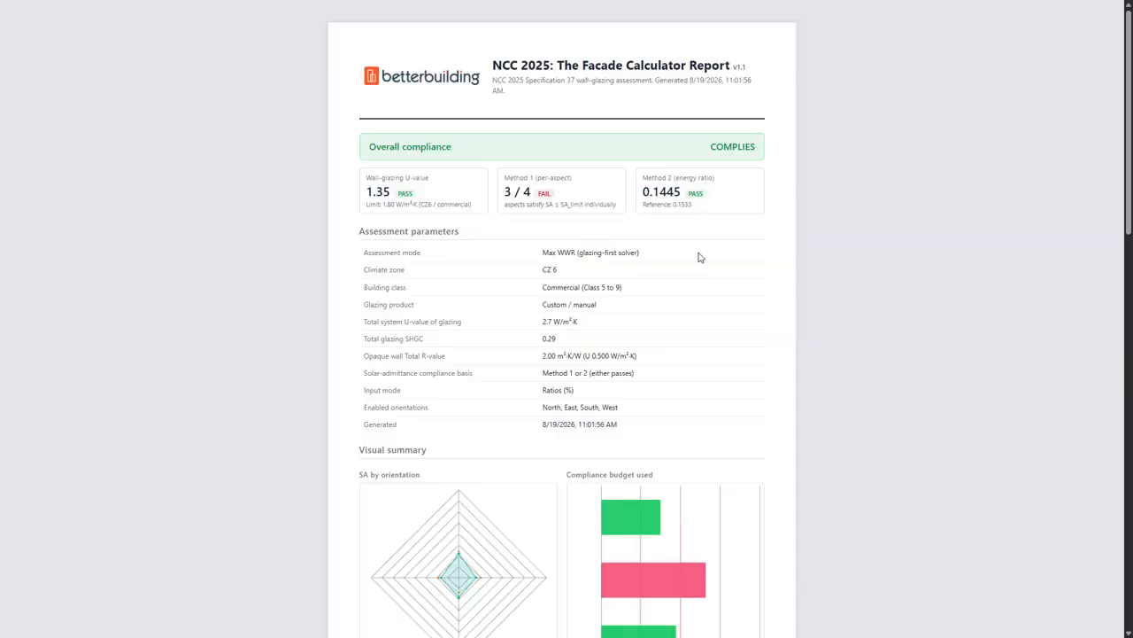
pyautogui.hotkey('ctrl', '+')
pyautogui.hotkey('ctrl', '+')
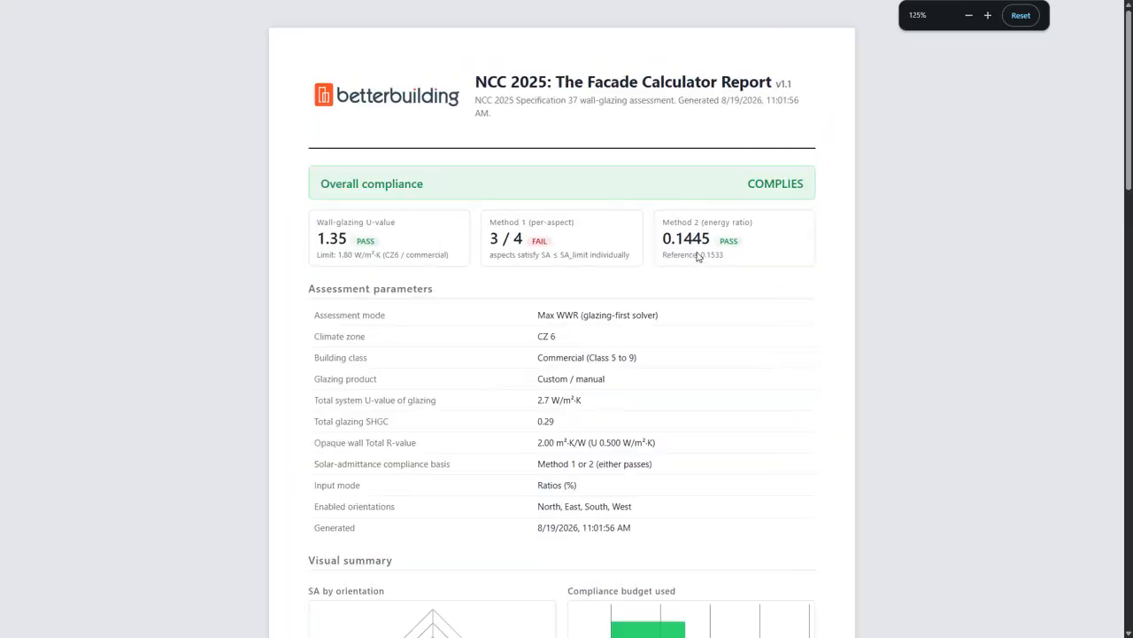
# Step: Examine the exported report's assessment parameters, visual summary, per-aspect breakdown, compliance checks and assessment scope
pyautogui.scroll(-1, 698, 256)
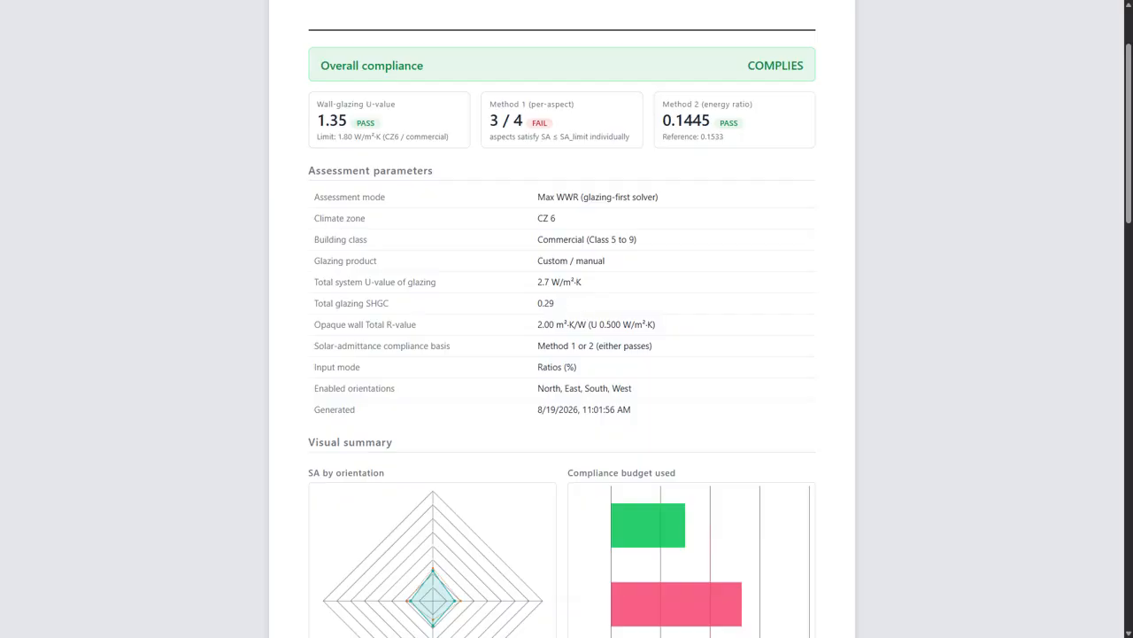
pyautogui.scroll(-3, 552, 347)
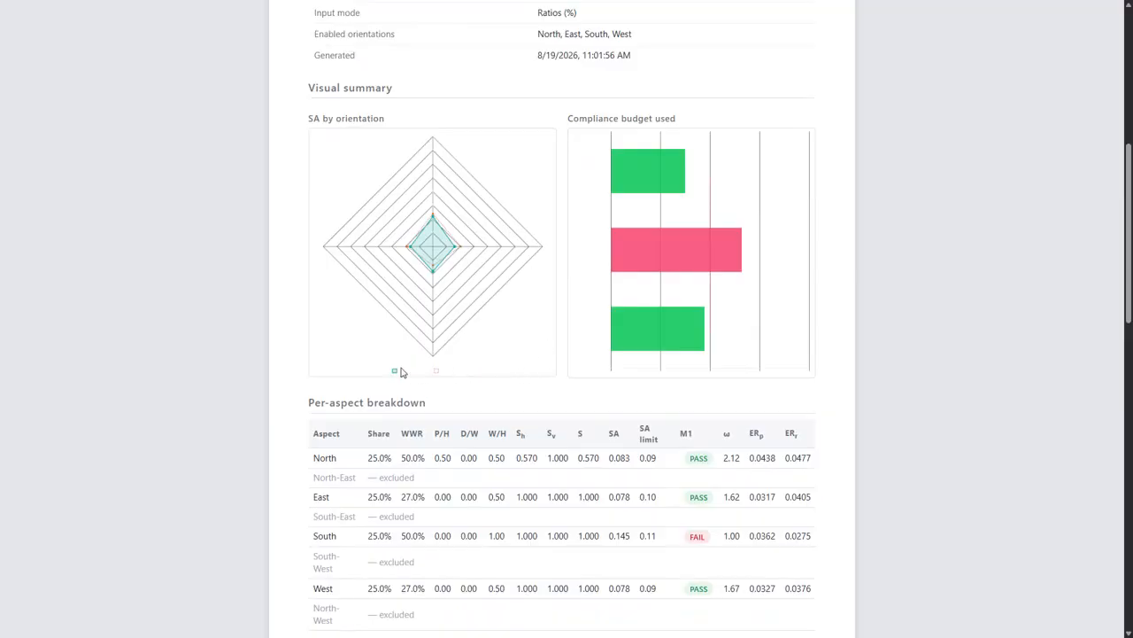
pyautogui.scroll(-2, 590, 338)
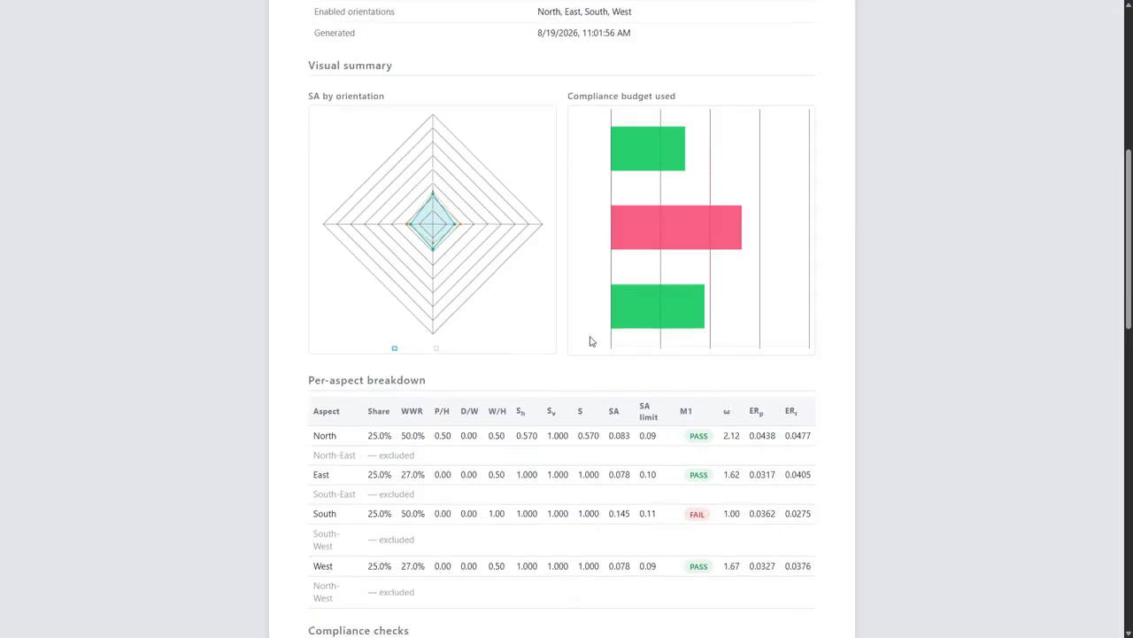
pyautogui.scroll(-3, 591, 341)
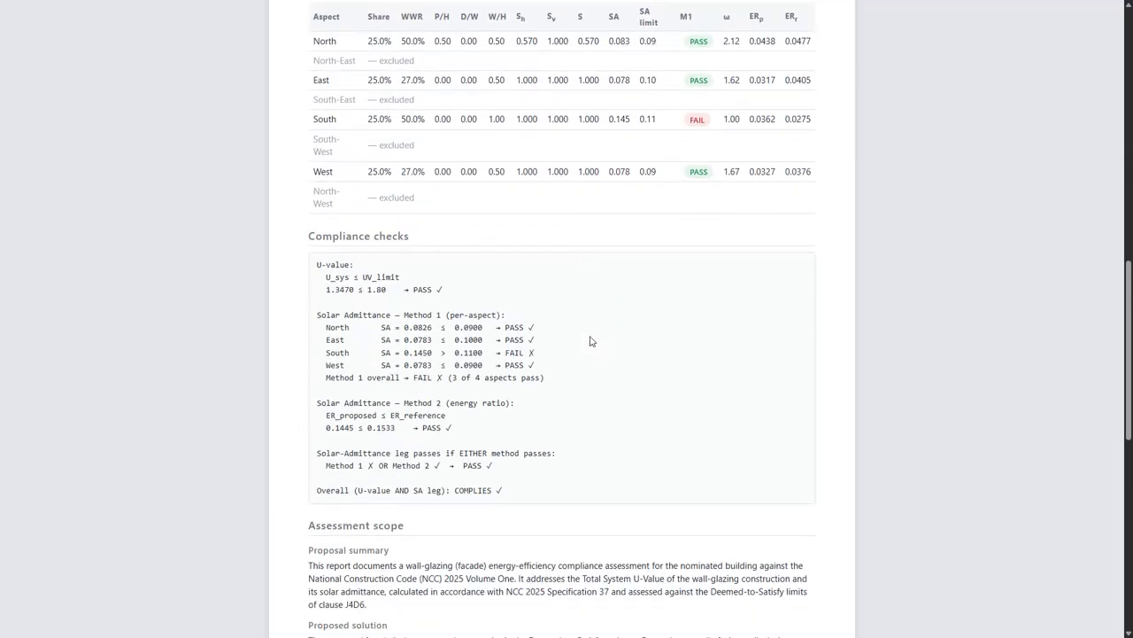
pyautogui.scroll(-2, 591, 340)
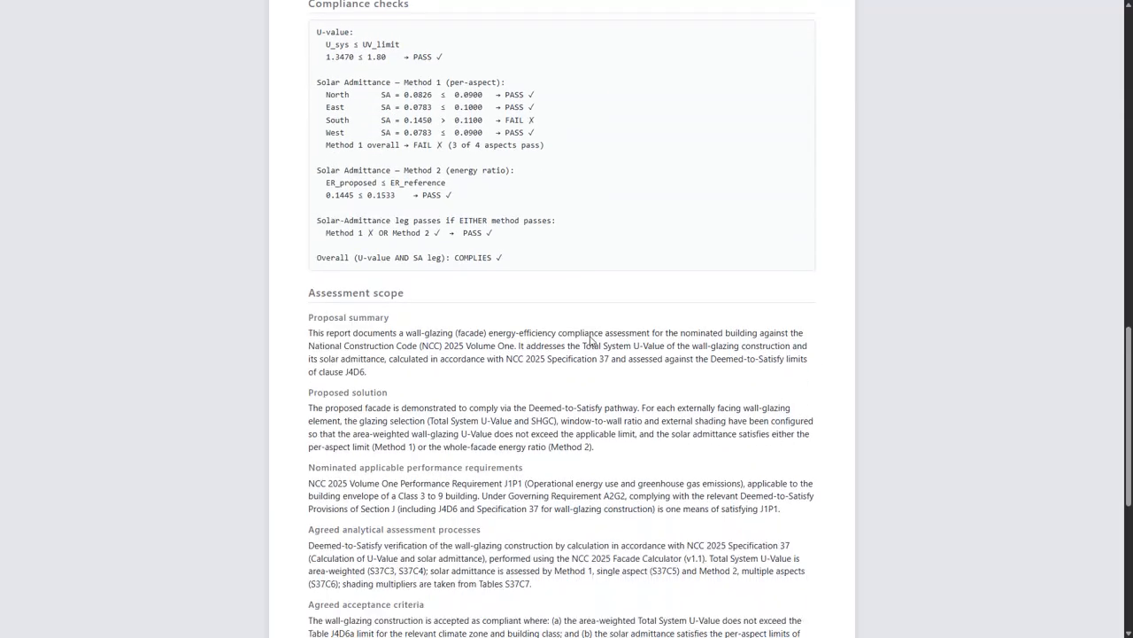
pyautogui.scroll(-1, 591, 341)
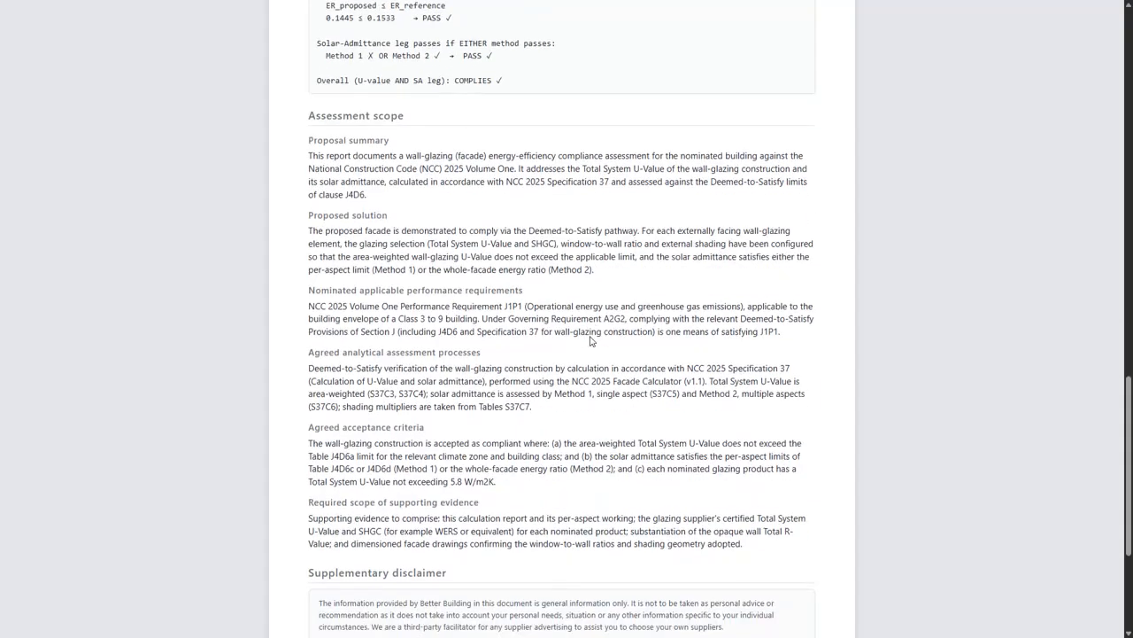
pyautogui.scroll(-2, 591, 341)
pyautogui.scroll(1, 591, 341)
pyautogui.scroll(8, 591, 341)
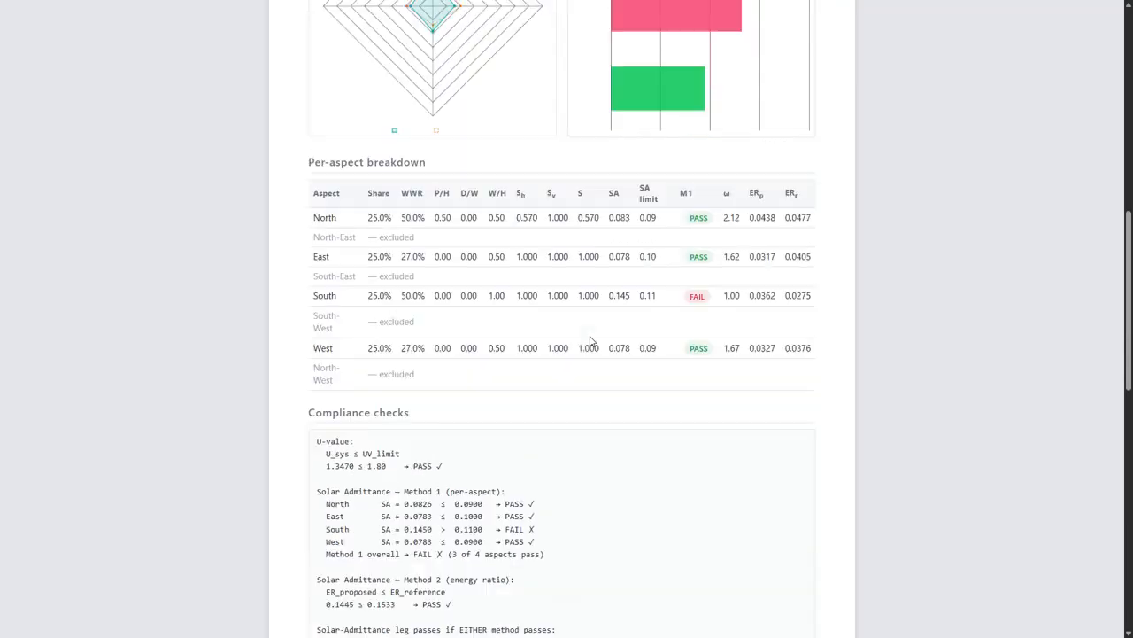
pyautogui.scroll(4, 591, 341)
pyautogui.scroll(-15, 590, 341)
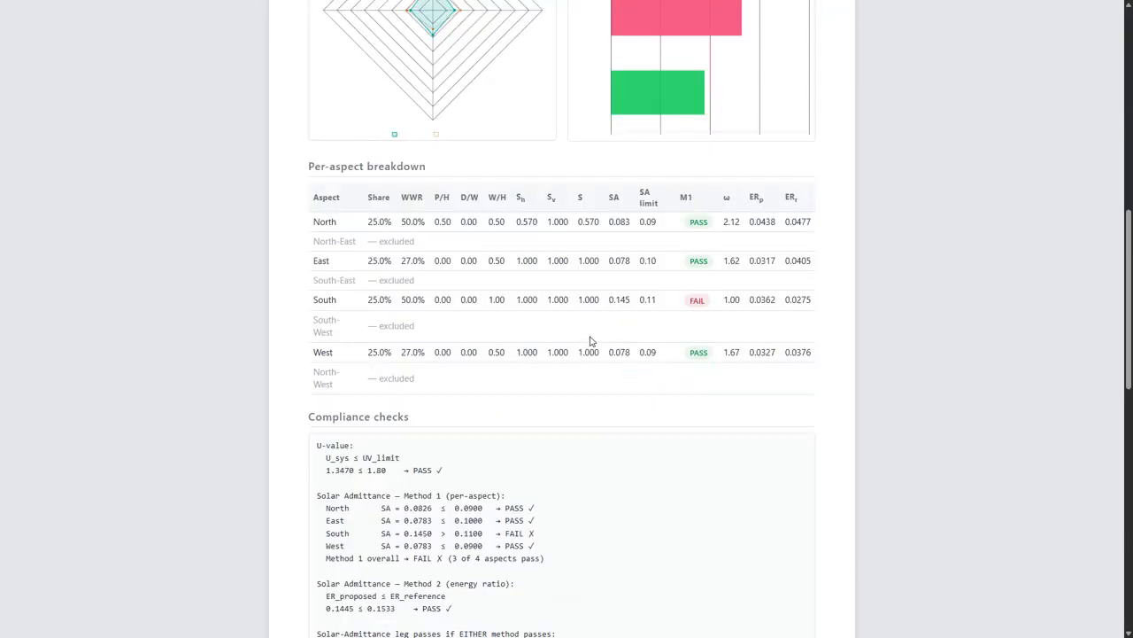
pyautogui.scroll(15, 805, 380)
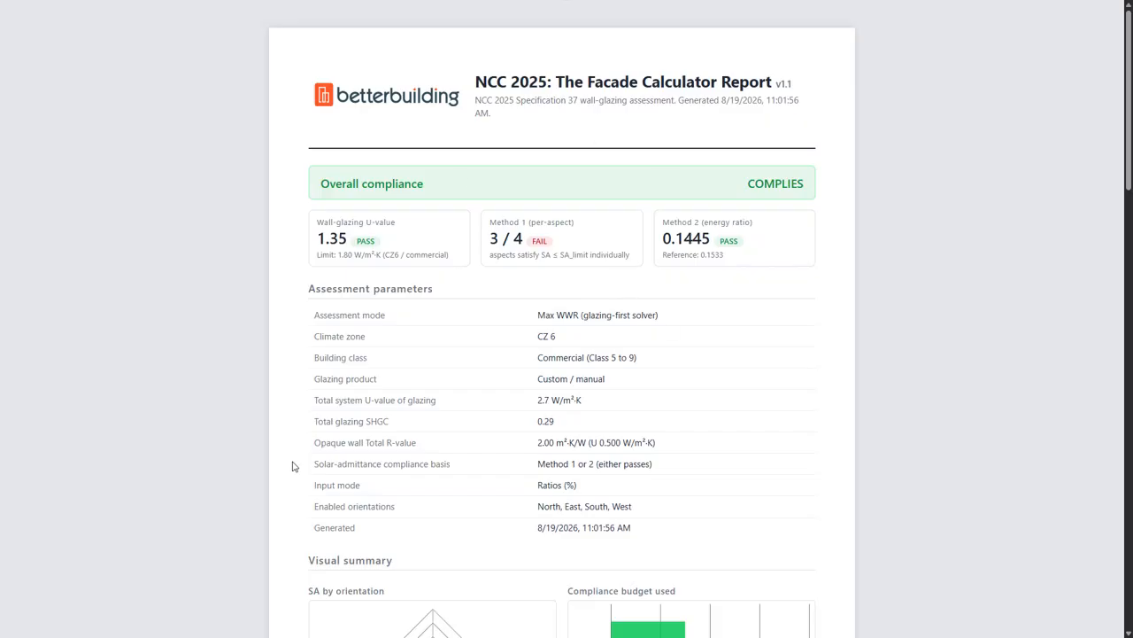
pyautogui.scroll(-3, 558, 503)
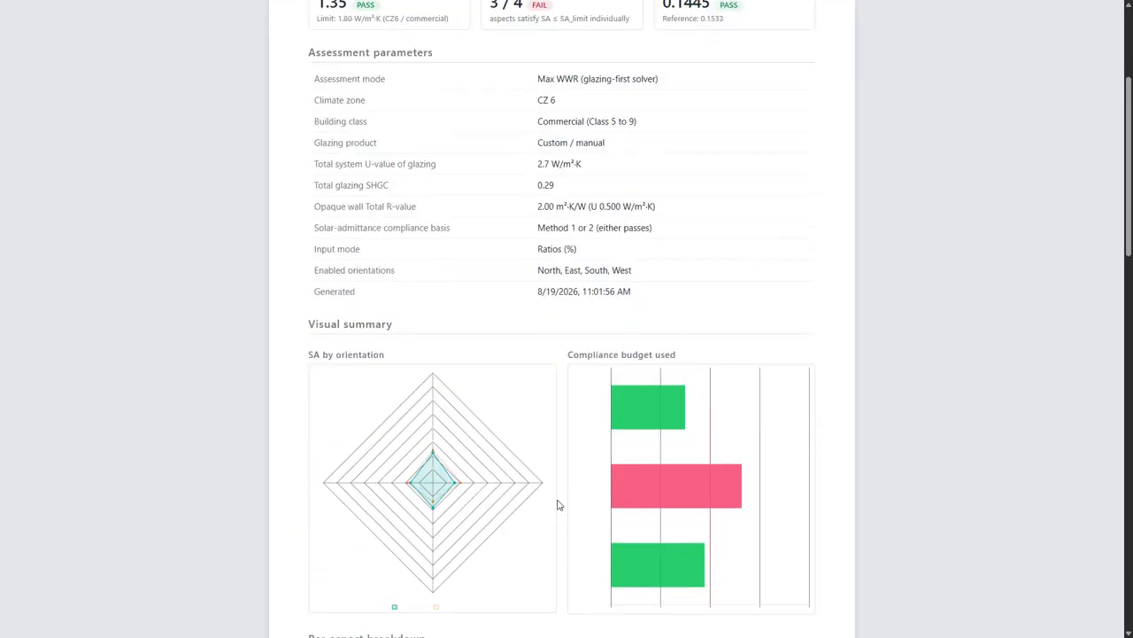
pyautogui.scroll(-1, 558, 505)
pyautogui.scroll(4, 558, 504)
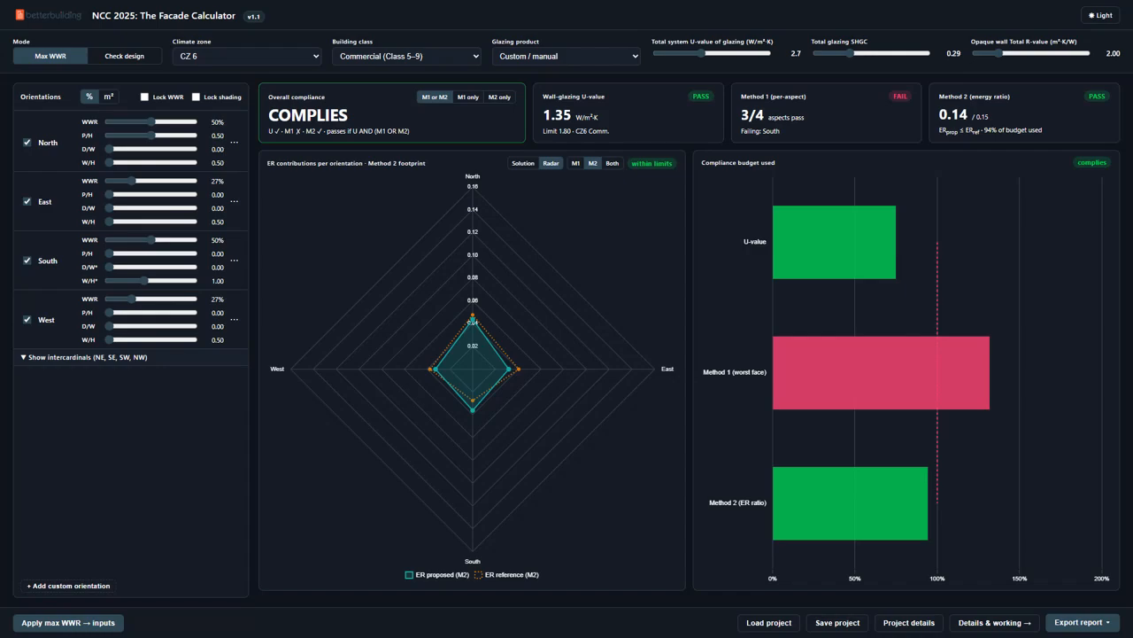
# Step: Return to the calculator and display the solution table of maximum WWR and required shading per face
pyautogui.click(526, 165)
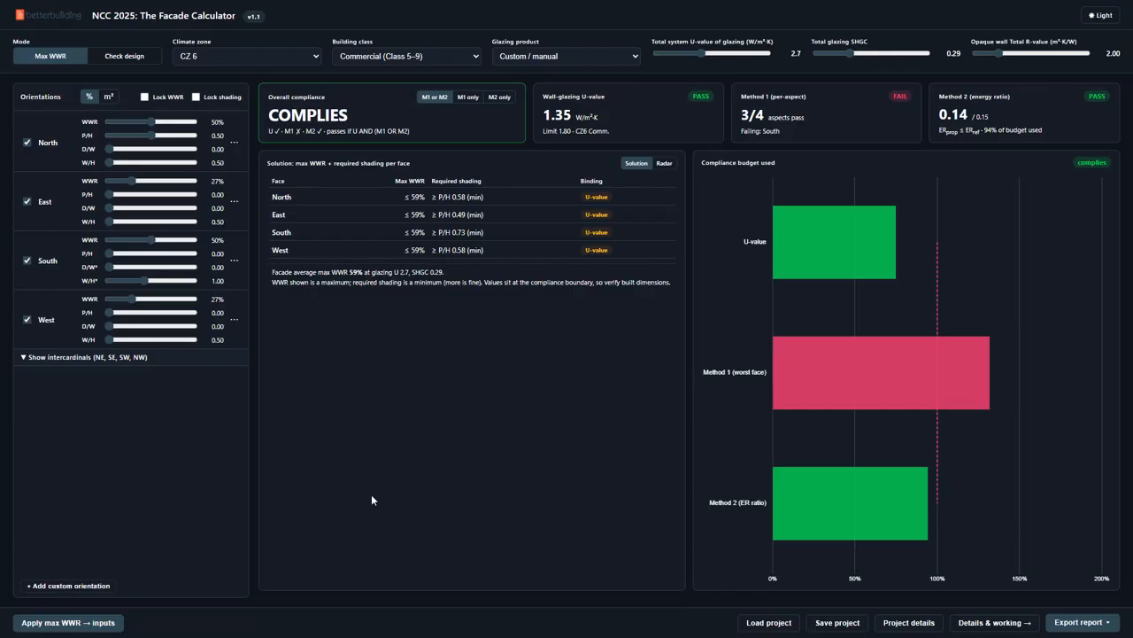
# Step: Change the building class to Class 3 or 9c building or Class 9a ward area and inspect the Method 2 budget use
pyautogui.click(360, 53)
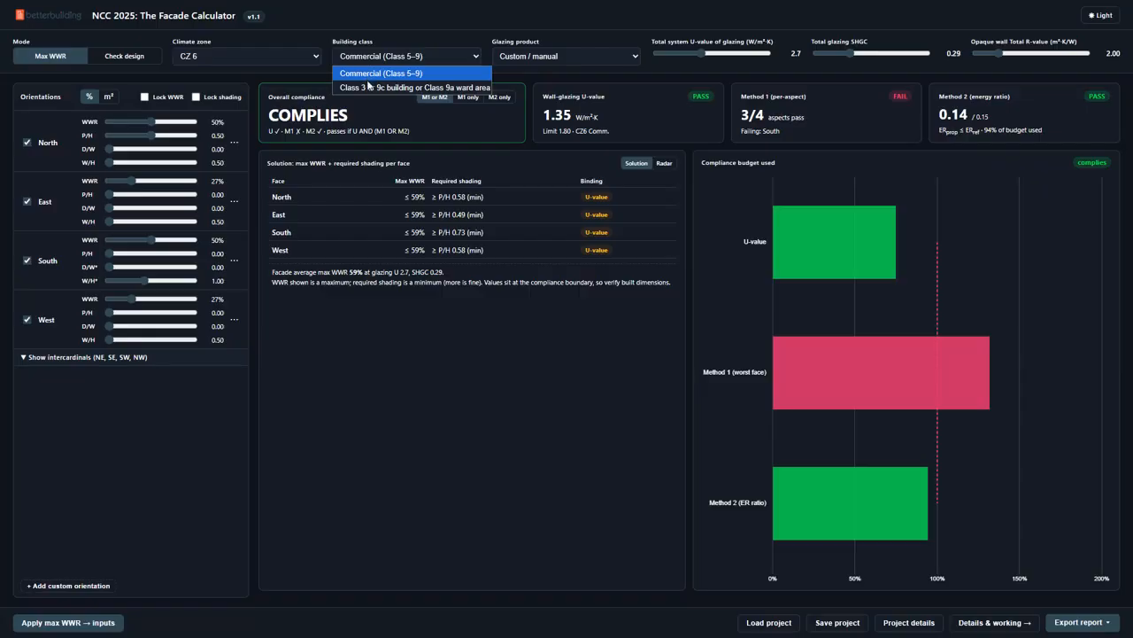
pyautogui.click(371, 89)
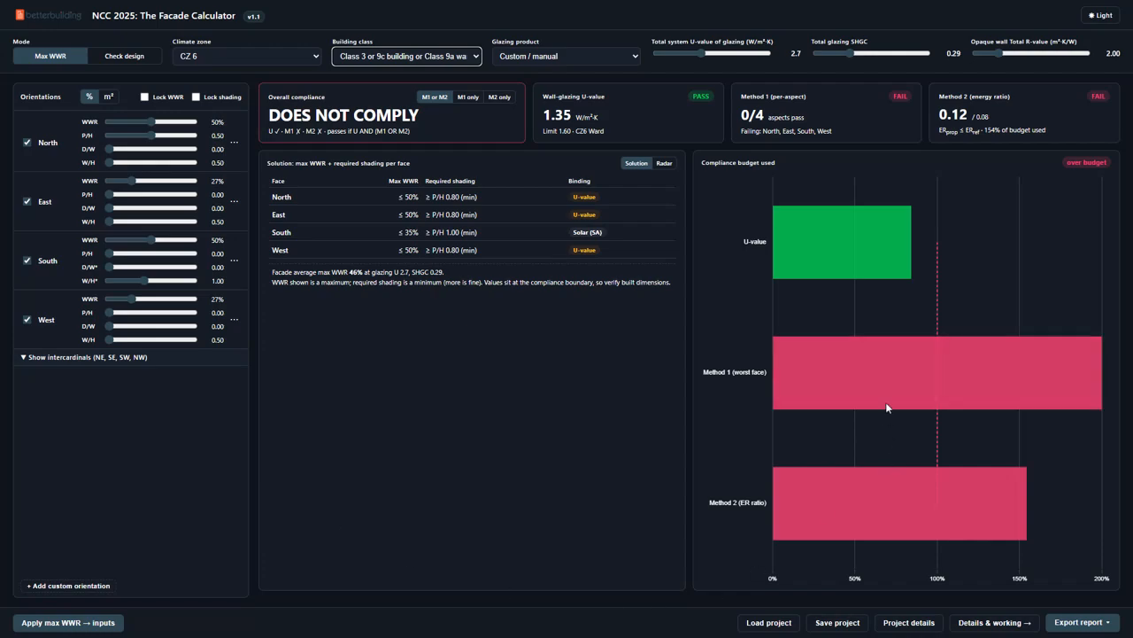
pyautogui.moveTo(882, 485)
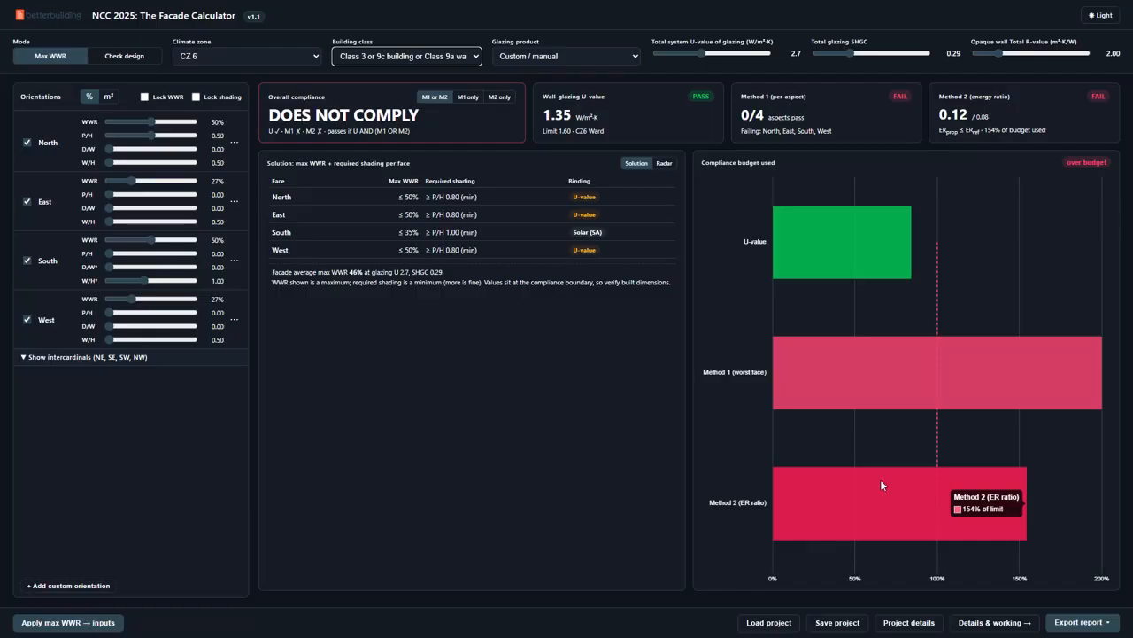
# Step: Lock WWR across the orientations and reduce the shared window-to-wall ratio to 21%
pyautogui.click(146, 97)
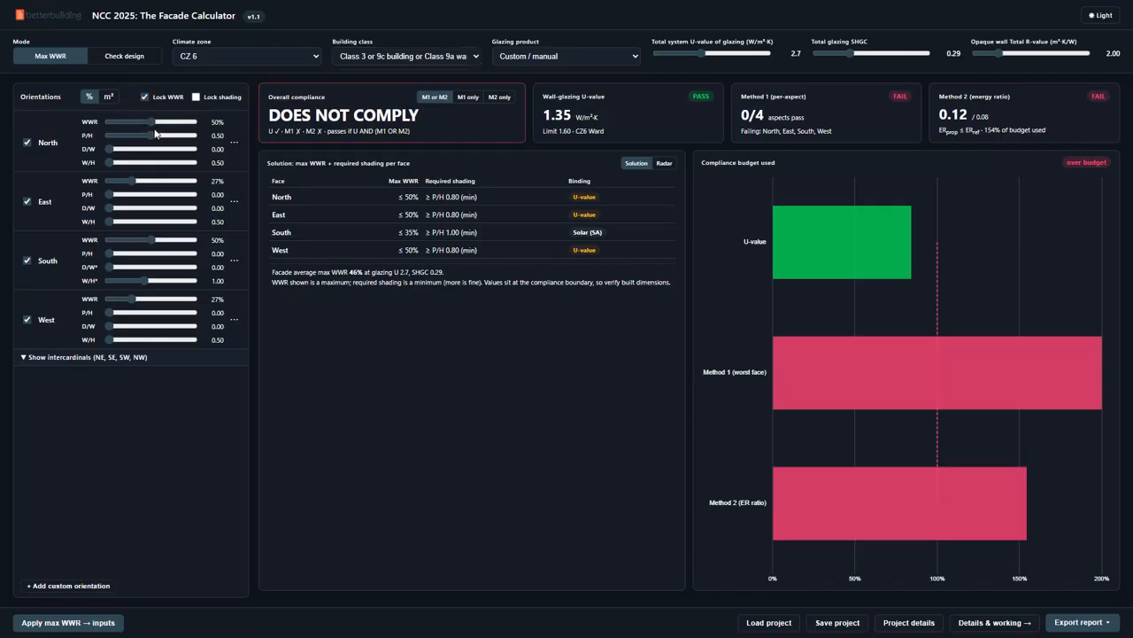
pyautogui.moveTo(152, 123); pyautogui.dragTo(129, 128)
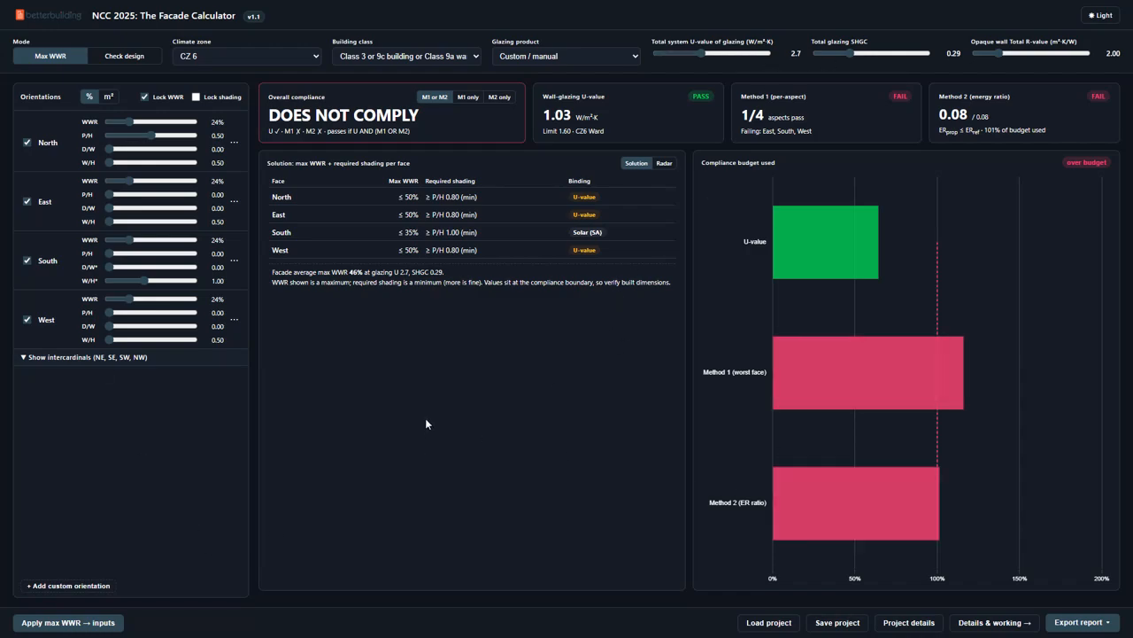
pyautogui.click(132, 302)
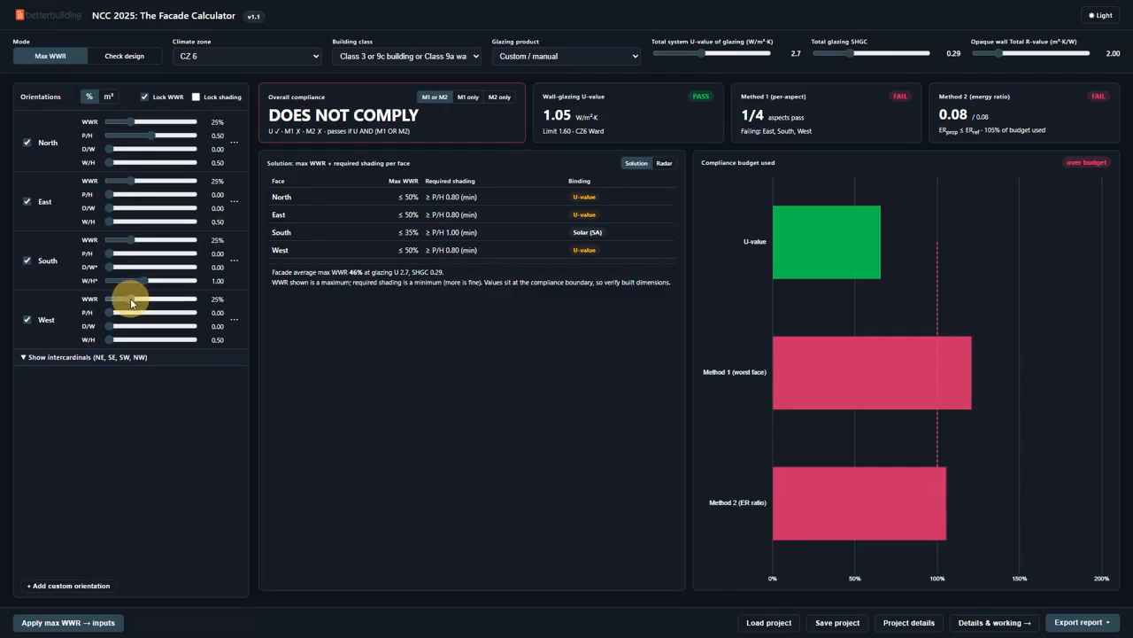
pyautogui.moveTo(131, 303); pyautogui.dragTo(127, 304)
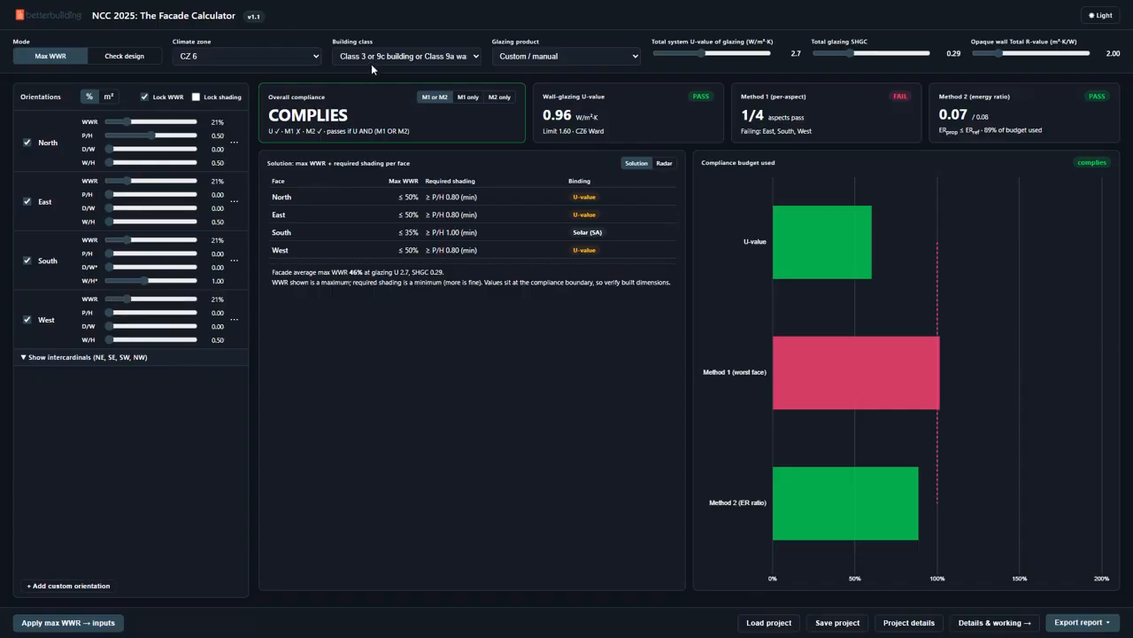
# Step: Exclude the East and West faces from the assessment and raise the locked WWR of North and South to 27%
pyautogui.click(27, 201)
pyautogui.click(27, 321)
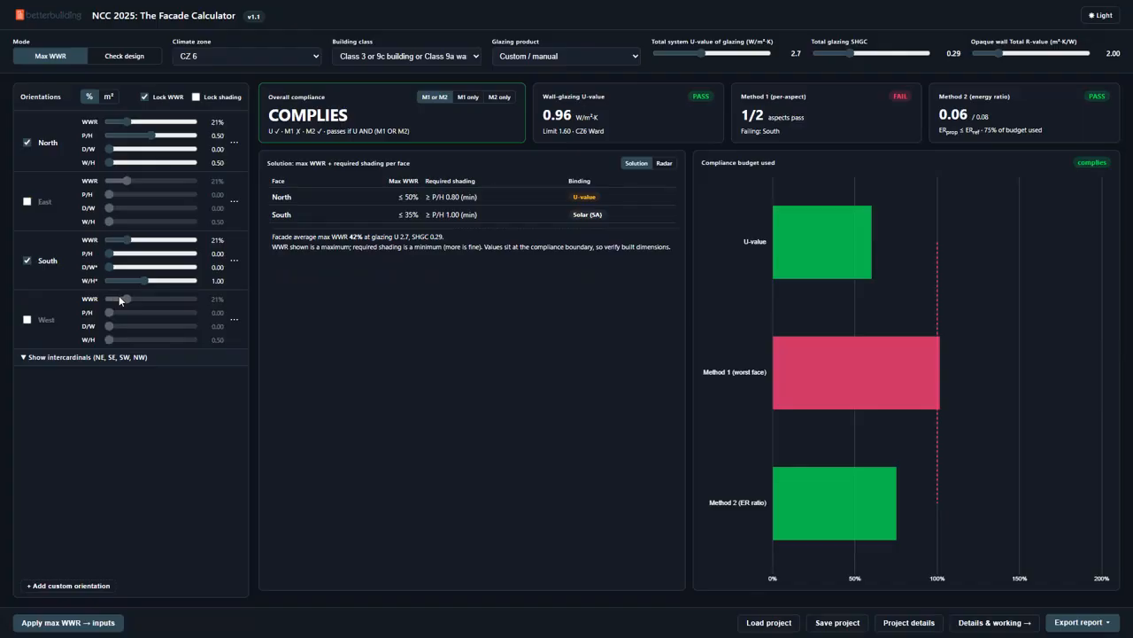
pyautogui.click(28, 320)
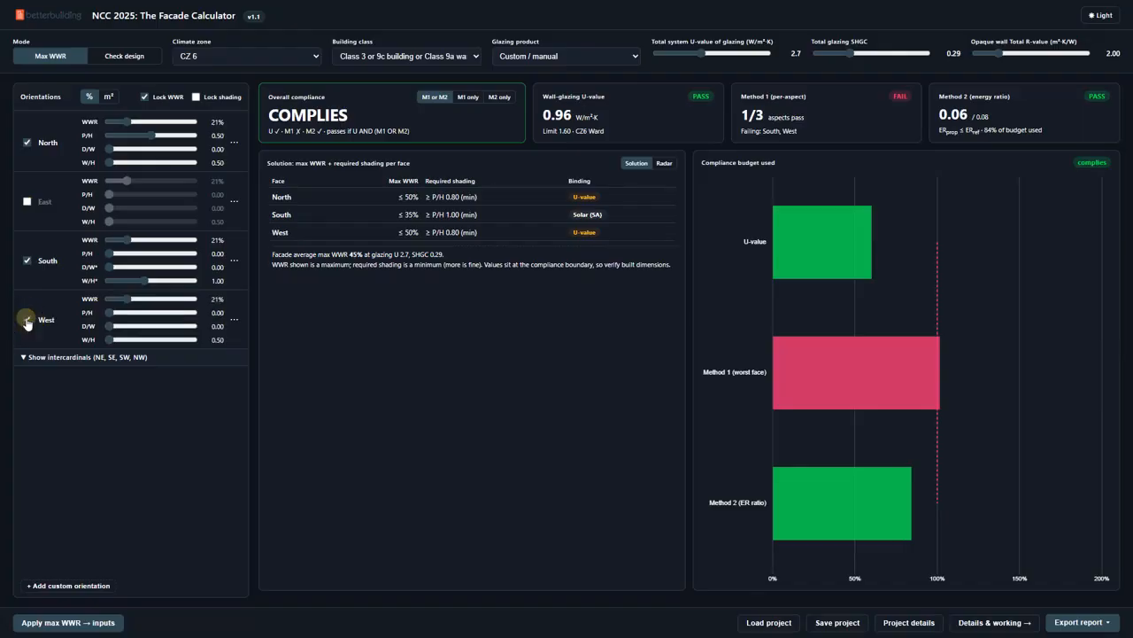
pyautogui.click(27, 322)
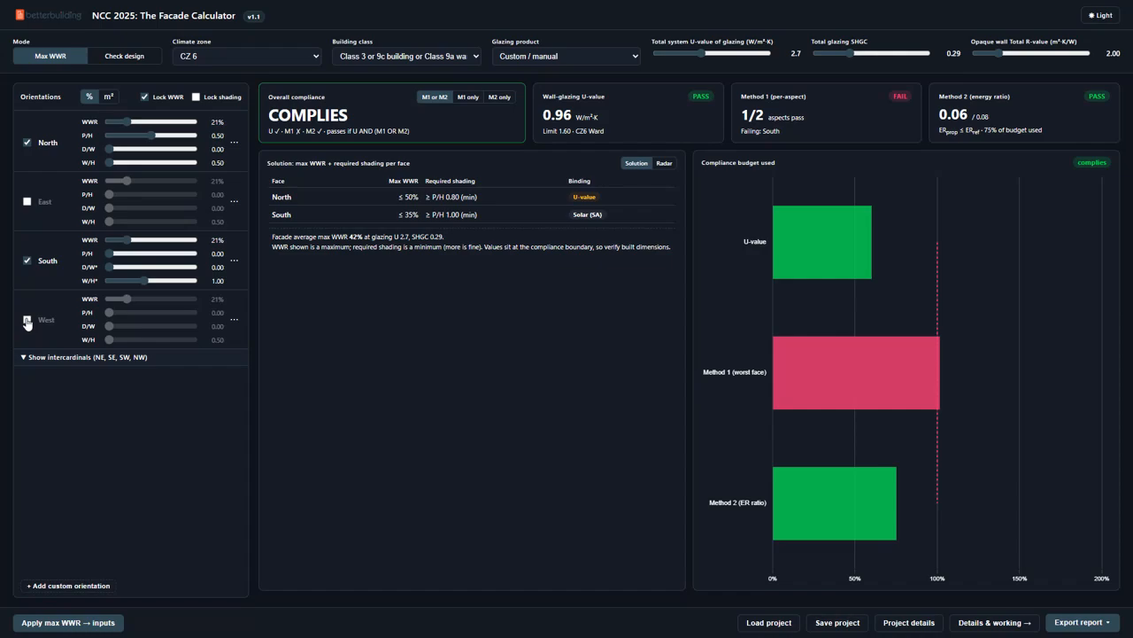
pyautogui.moveTo(127, 122); pyautogui.dragTo(131, 122)
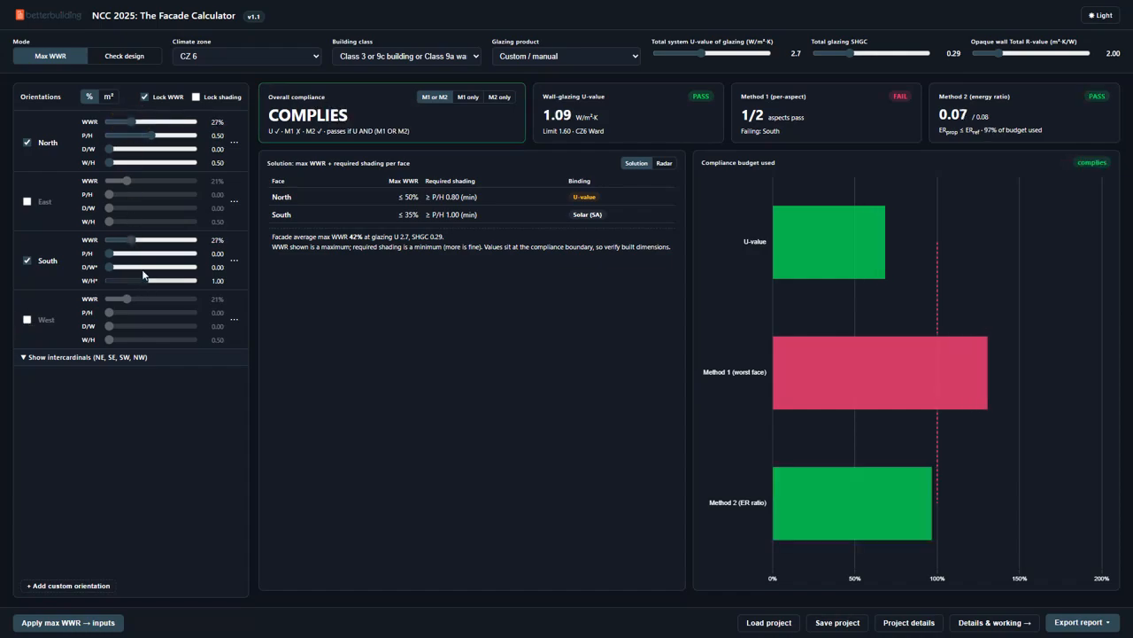